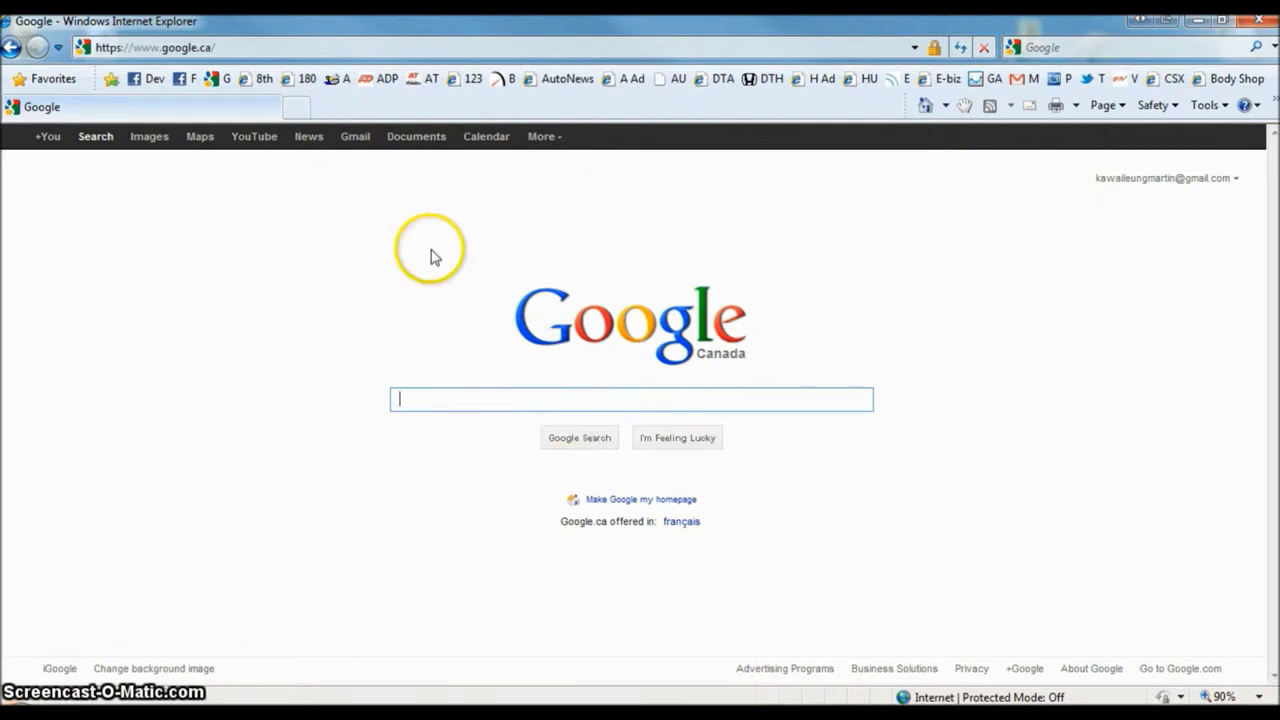
pyautogui.click(233, 47)
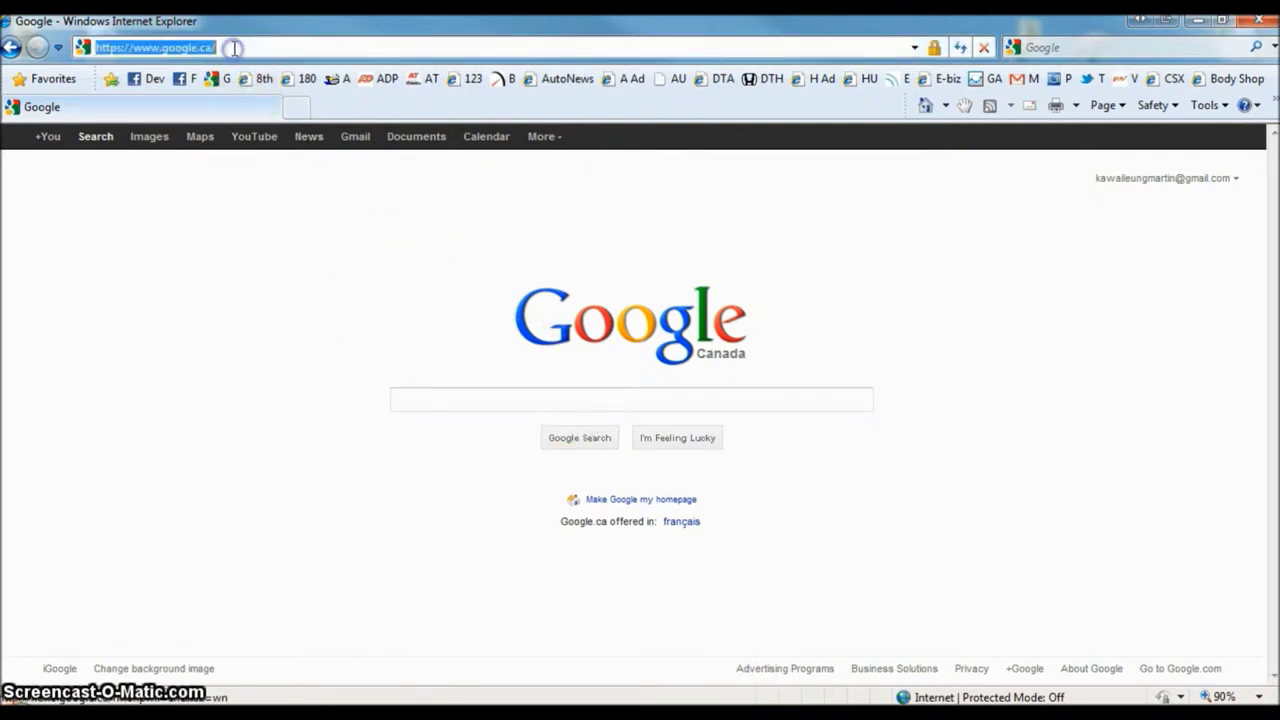
pyautogui.write('www.downtownhonda.ca')
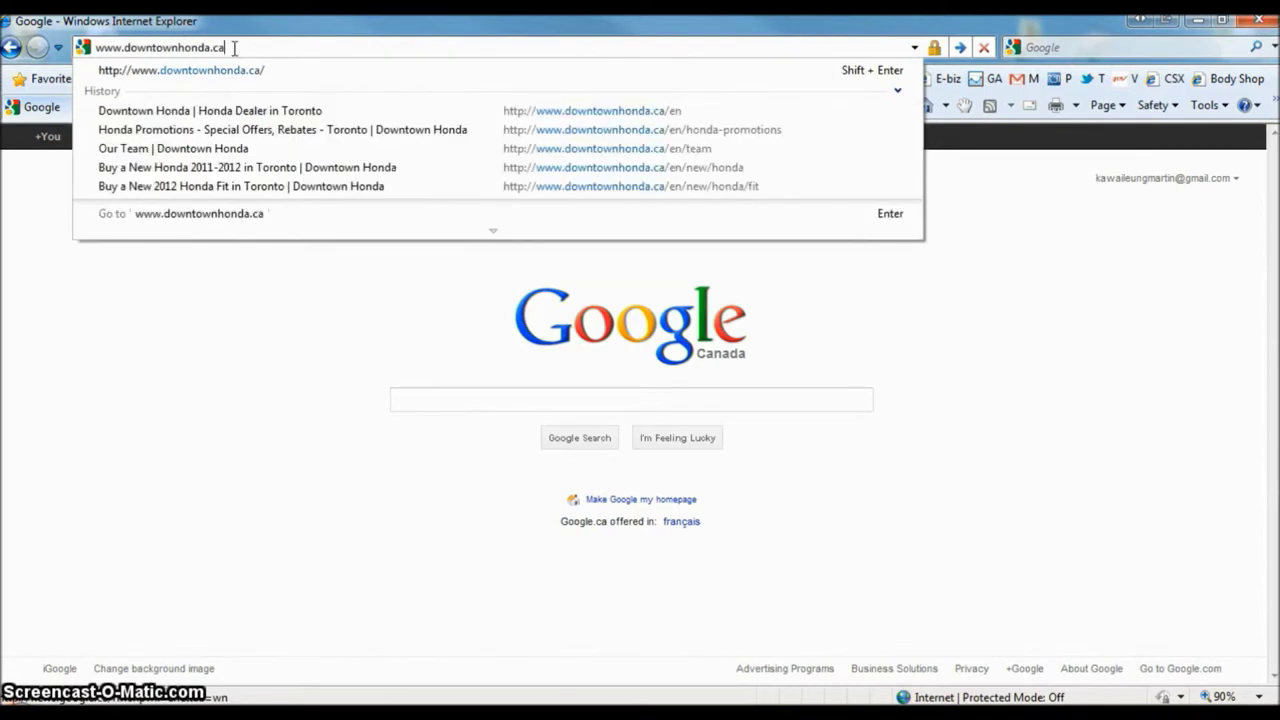
pyautogui.press('Return')
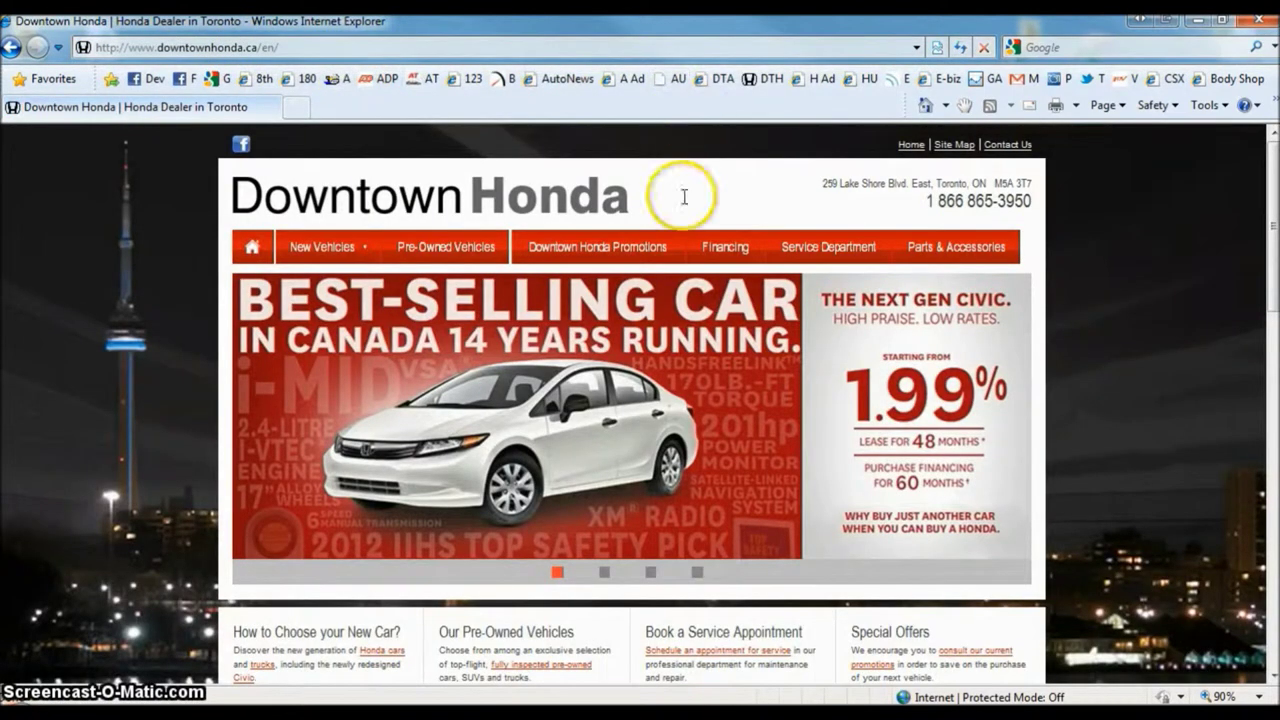
pyautogui.moveTo(856, 240)
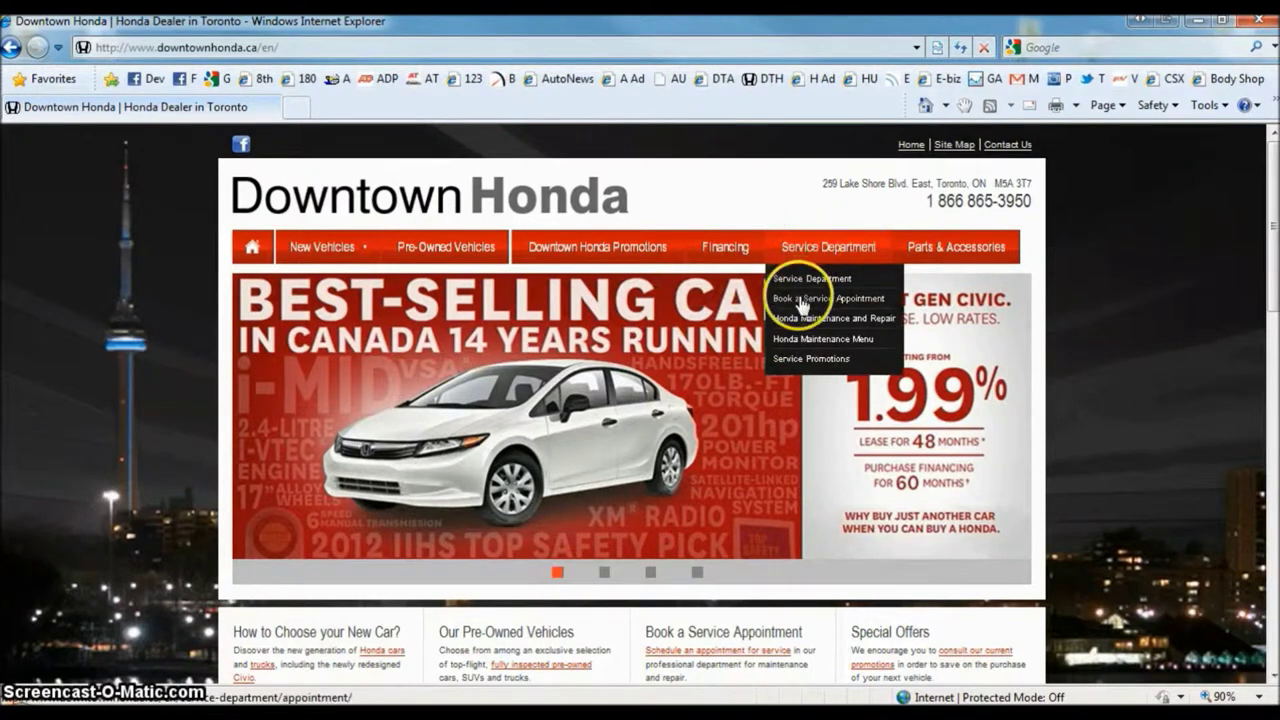
pyautogui.click(856, 299)
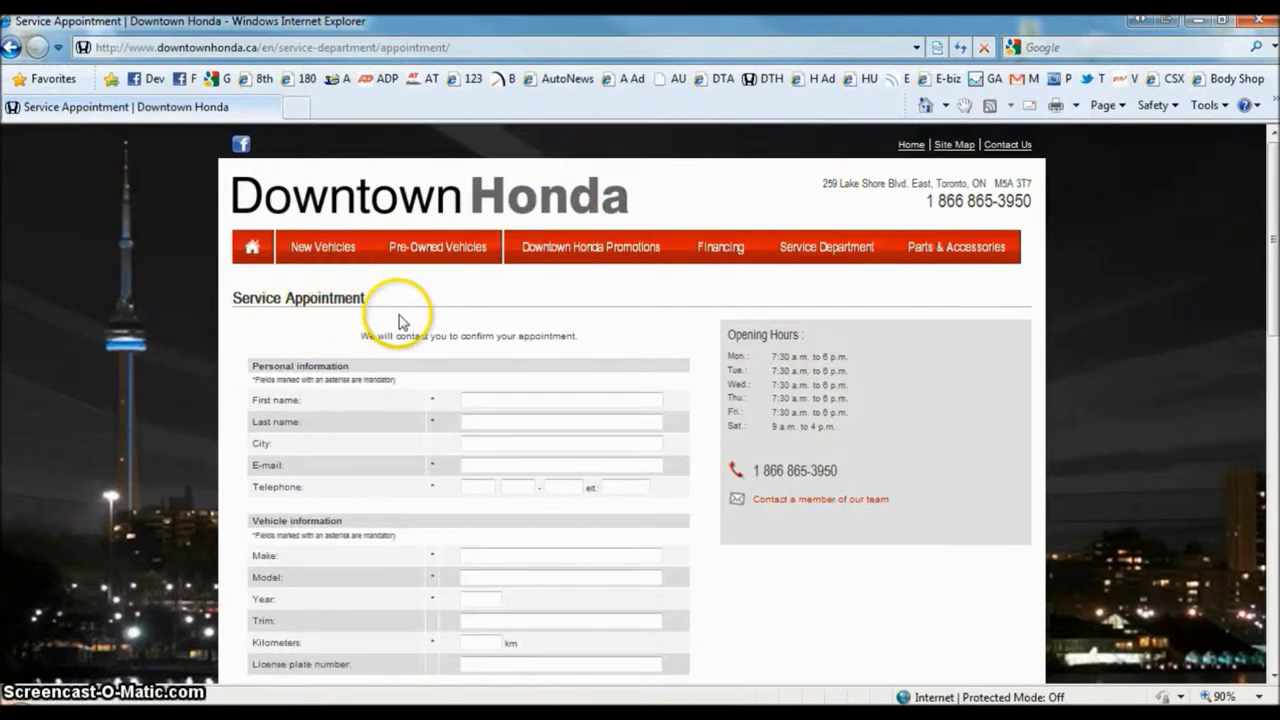
# - Scroll to the booking form and highlight the mandatory-fields note
pyautogui.scroll(-2, 394, 320)
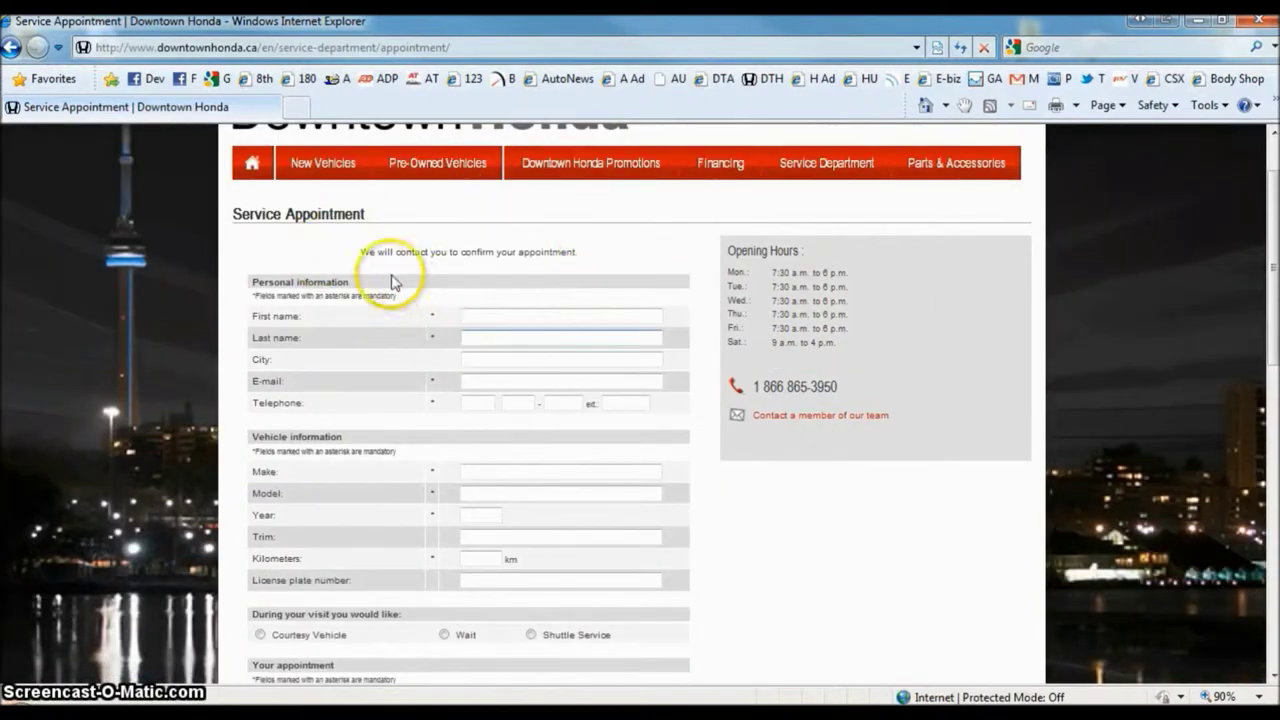
pyautogui.click(434, 316)
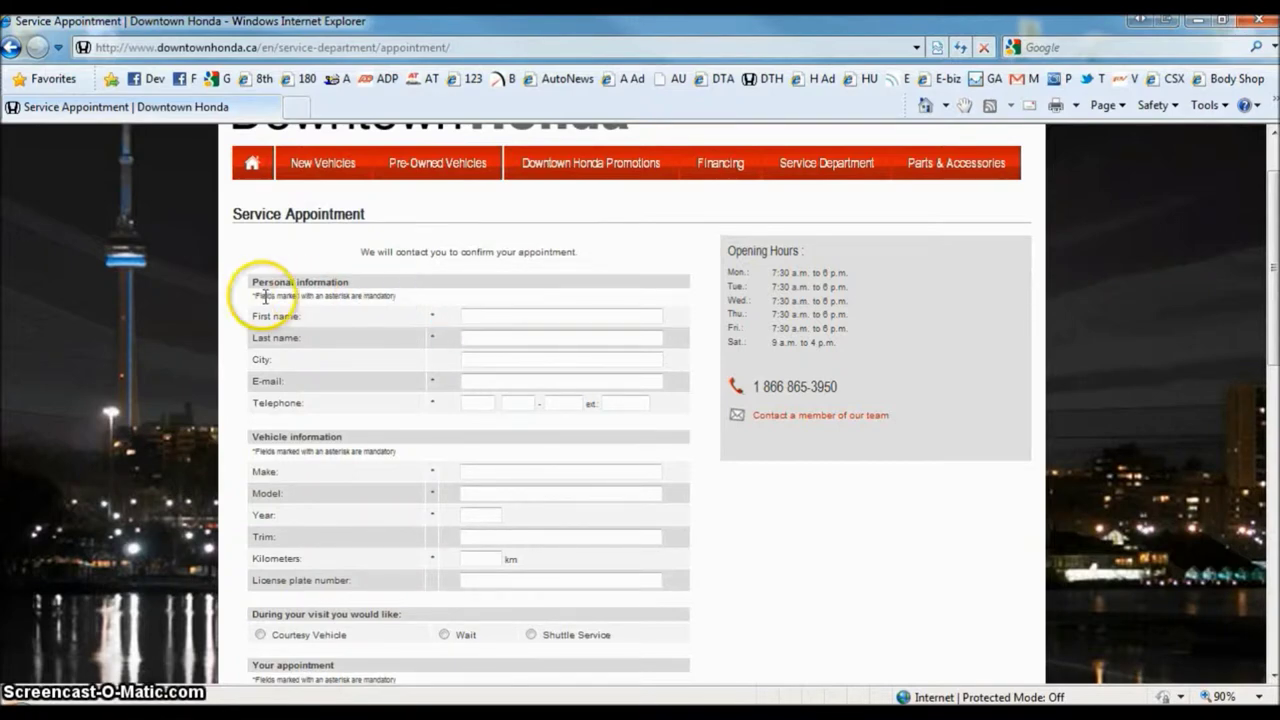
pyautogui.moveTo(254, 296); pyautogui.dragTo(415, 302)
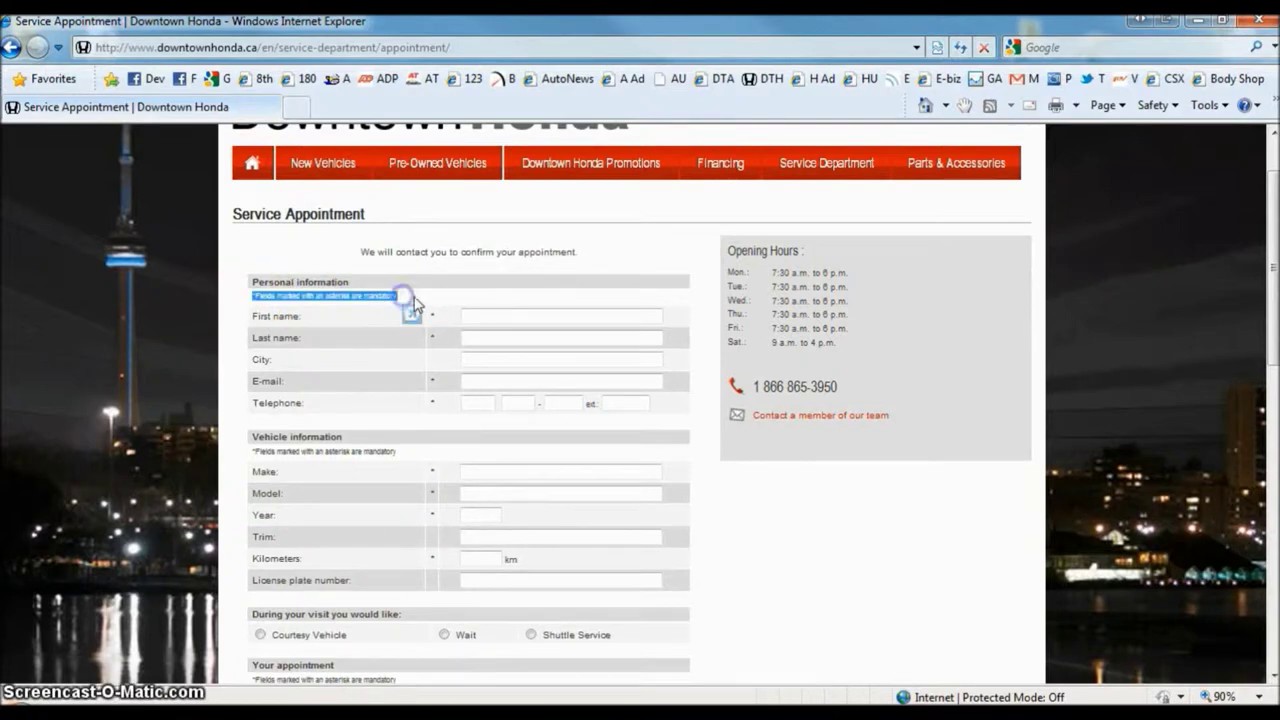
# - Enter the customer's first name, last name, e-mail address and telephone number
pyautogui.click(513, 313)
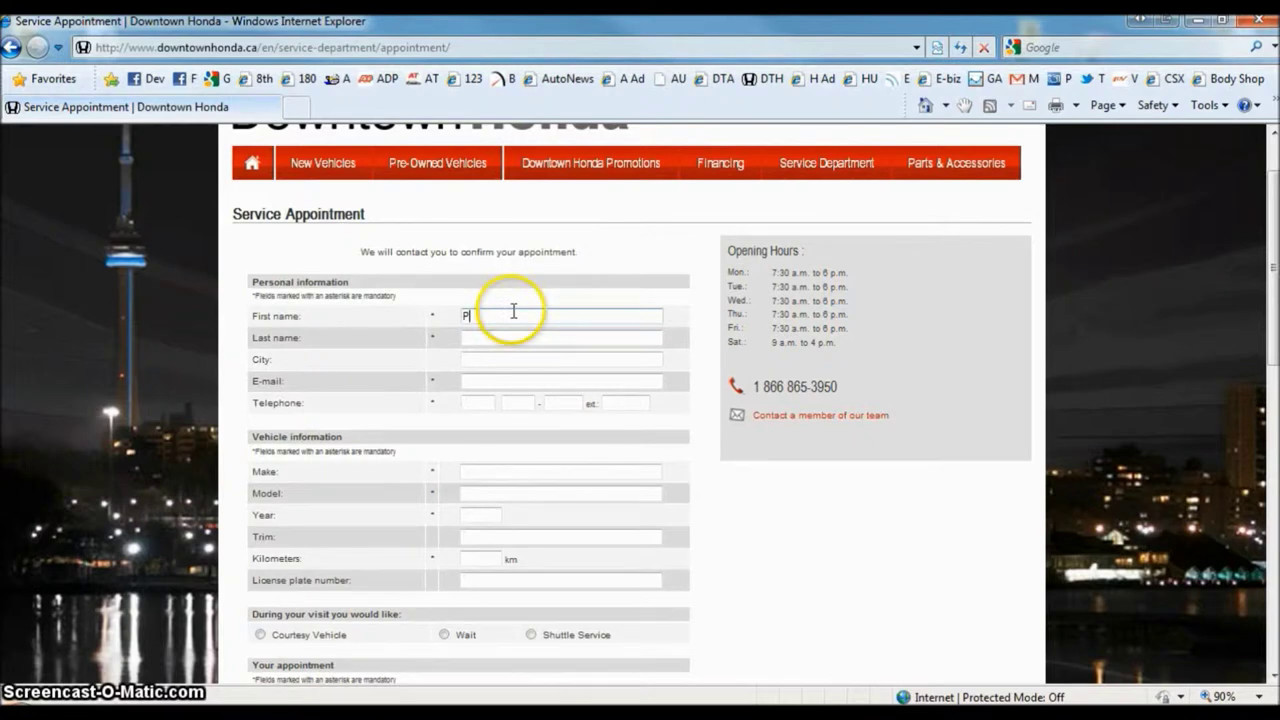
pyautogui.press('Tab')
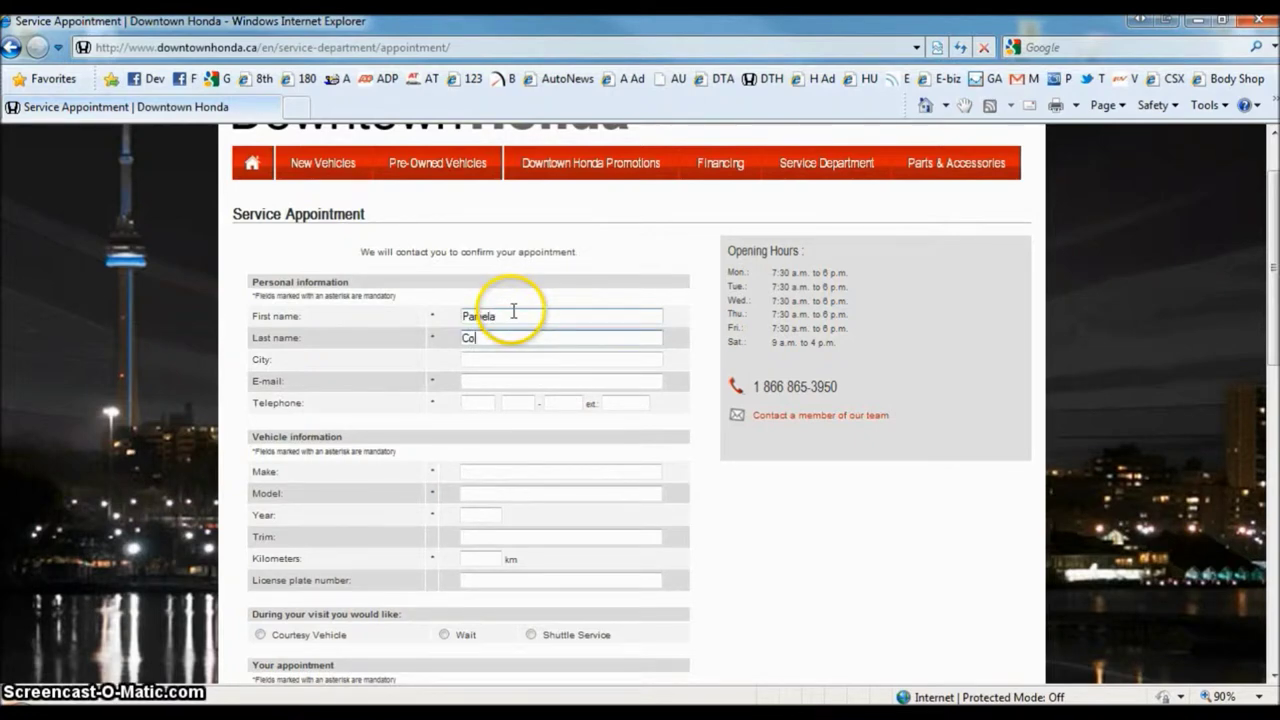
pyautogui.press('Tab')
pyautogui.press('Tab')
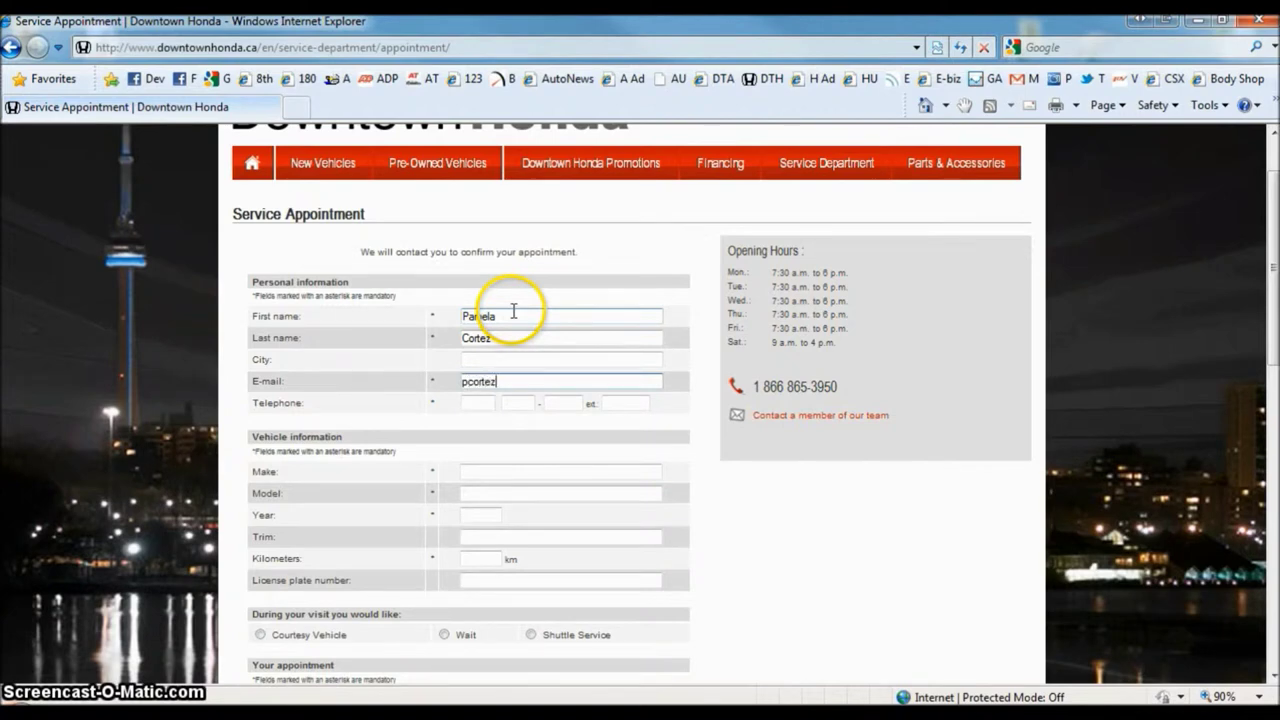
pyautogui.press('Tab')
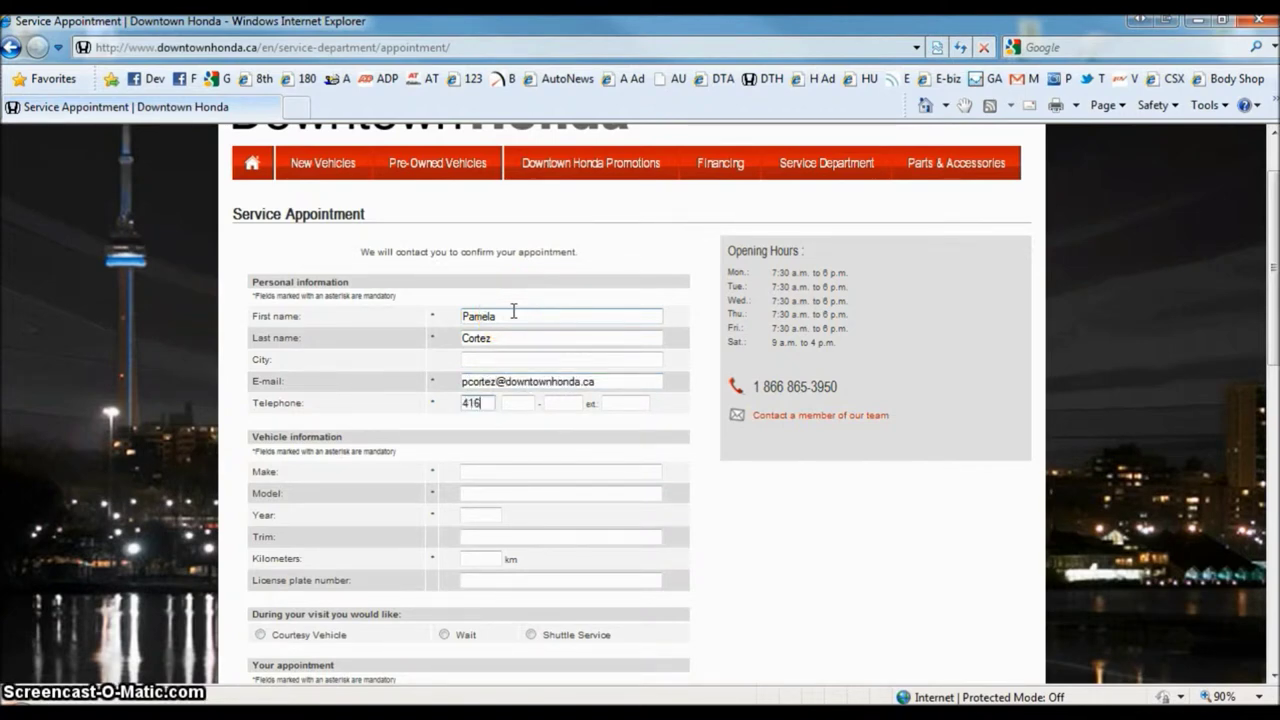
pyautogui.write('3223')
pyautogui.scroll(-1, 600, 334)
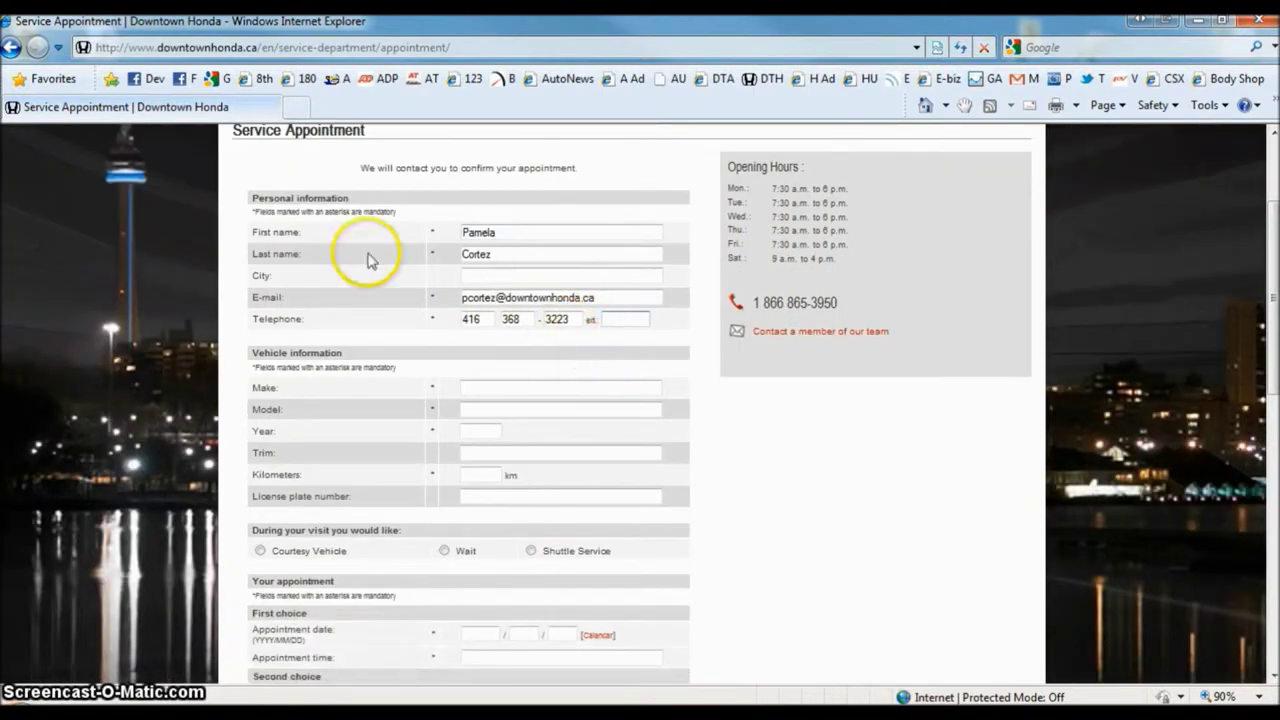
# - Fill in the vehicle details: Honda NSX, year 1995, 5000 km
pyautogui.click(465, 388)
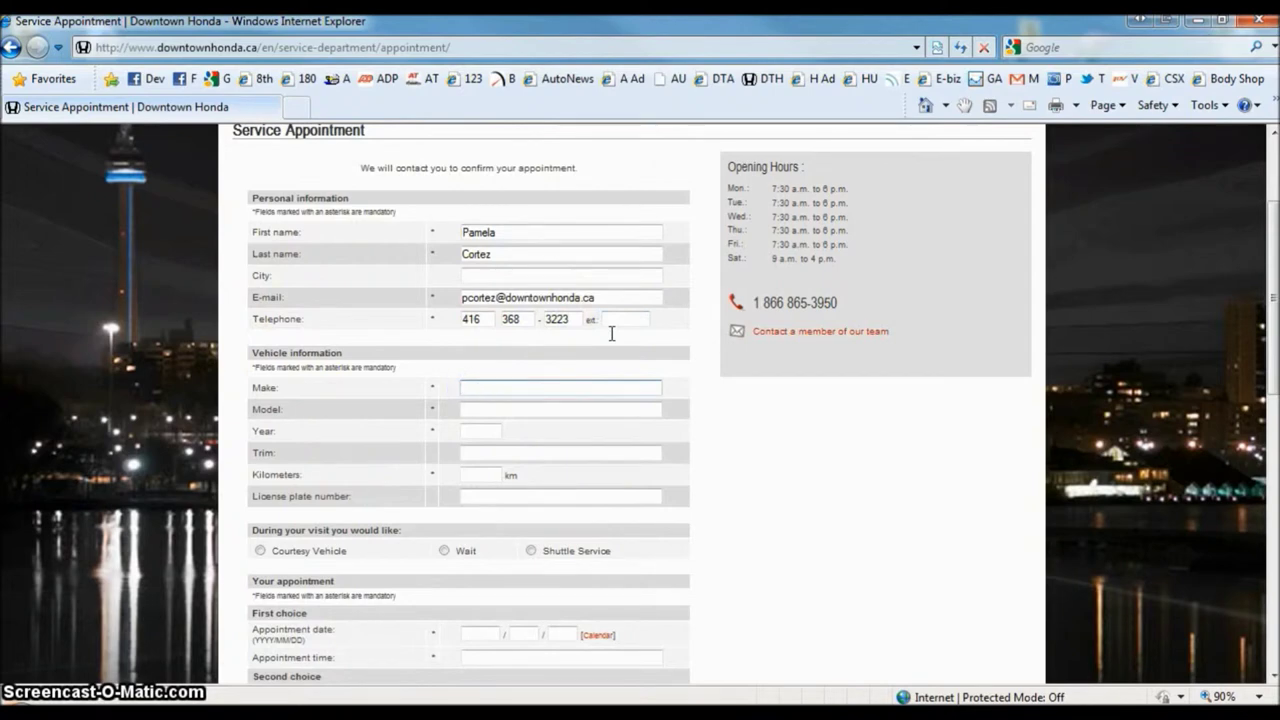
pyautogui.write('Honda')
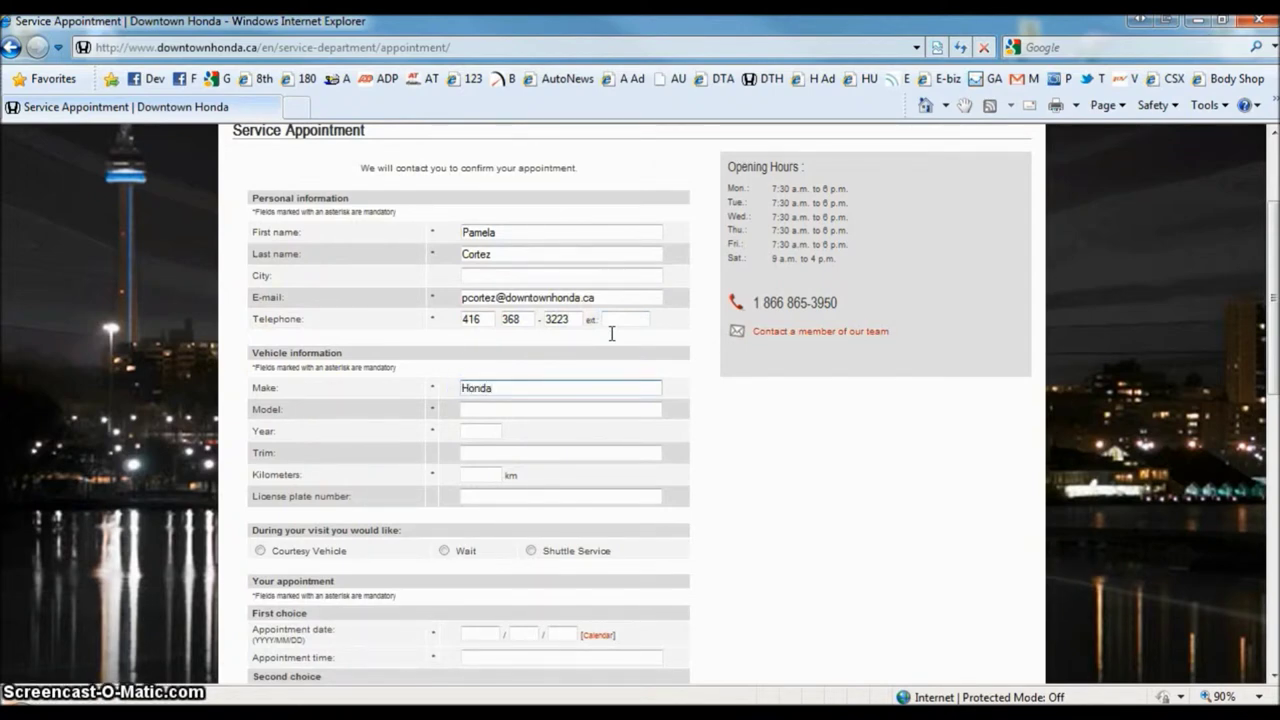
pyautogui.scroll(-1, 611, 334)
pyautogui.click(508, 230)
pyautogui.press('Tab')
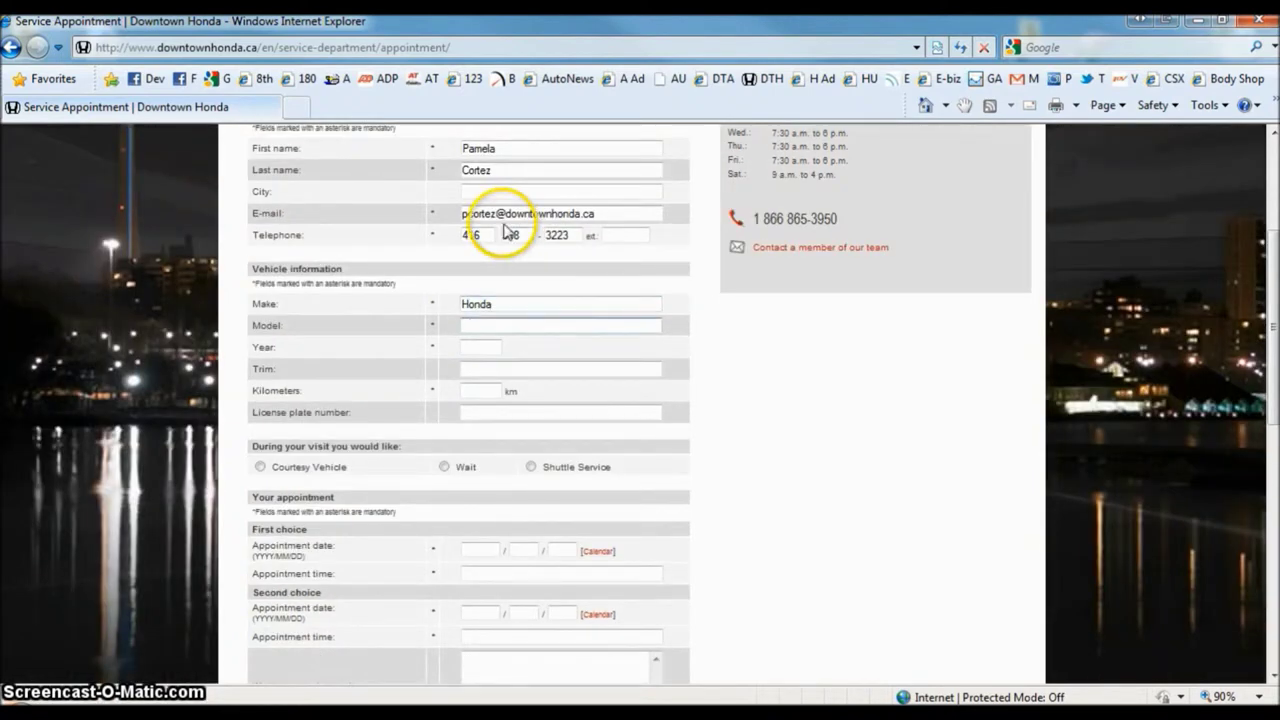
pyautogui.press('Tab')
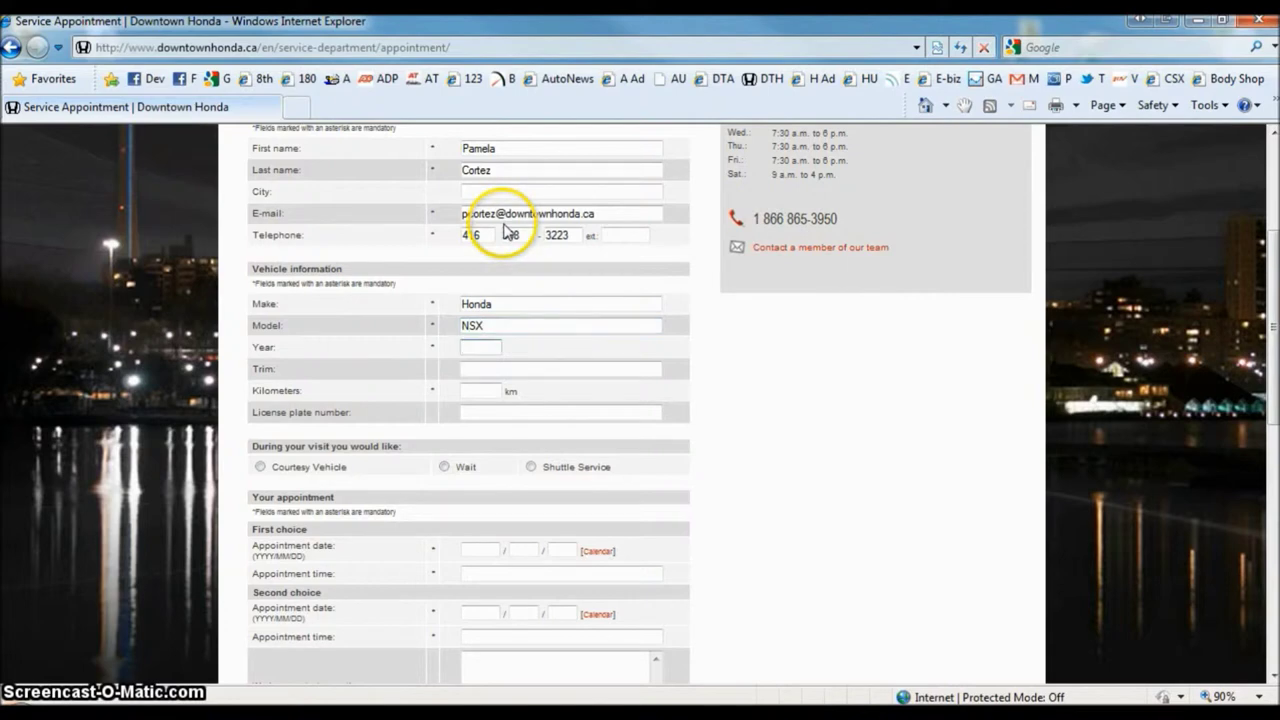
pyautogui.write('1995')
pyautogui.press('Tab')
pyautogui.press('Tab')
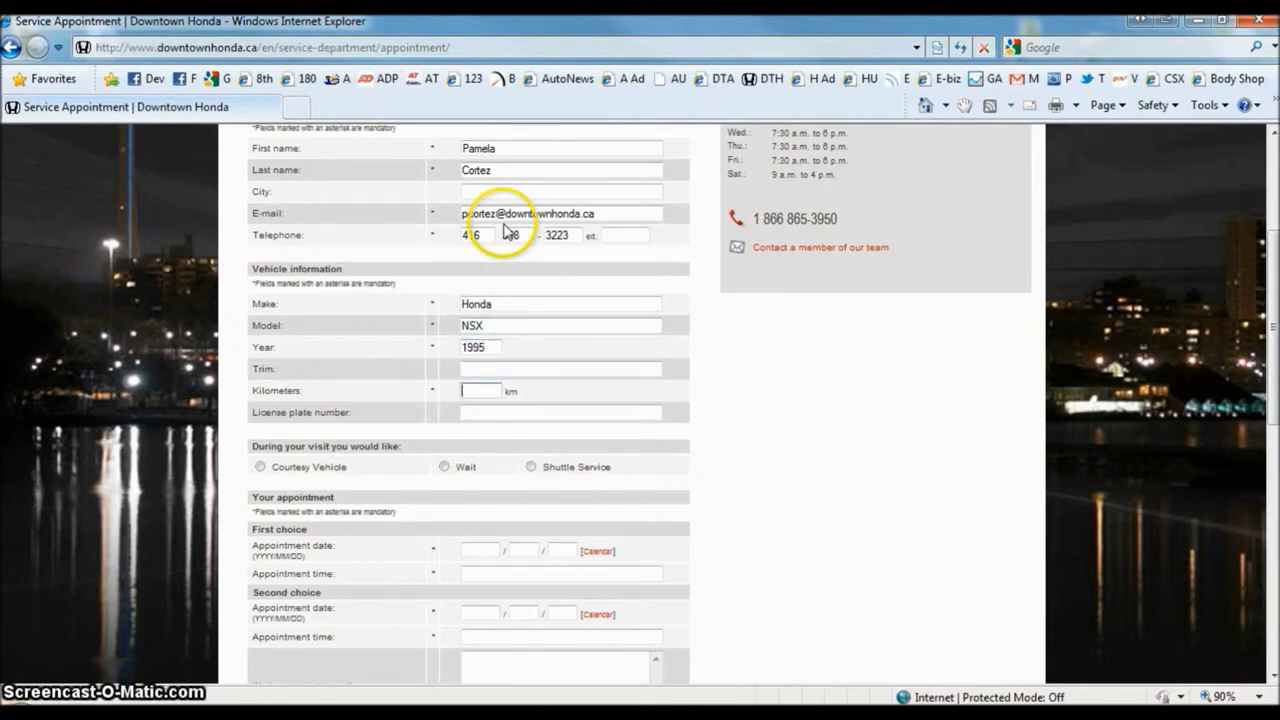
pyautogui.scroll(-2, 506, 231)
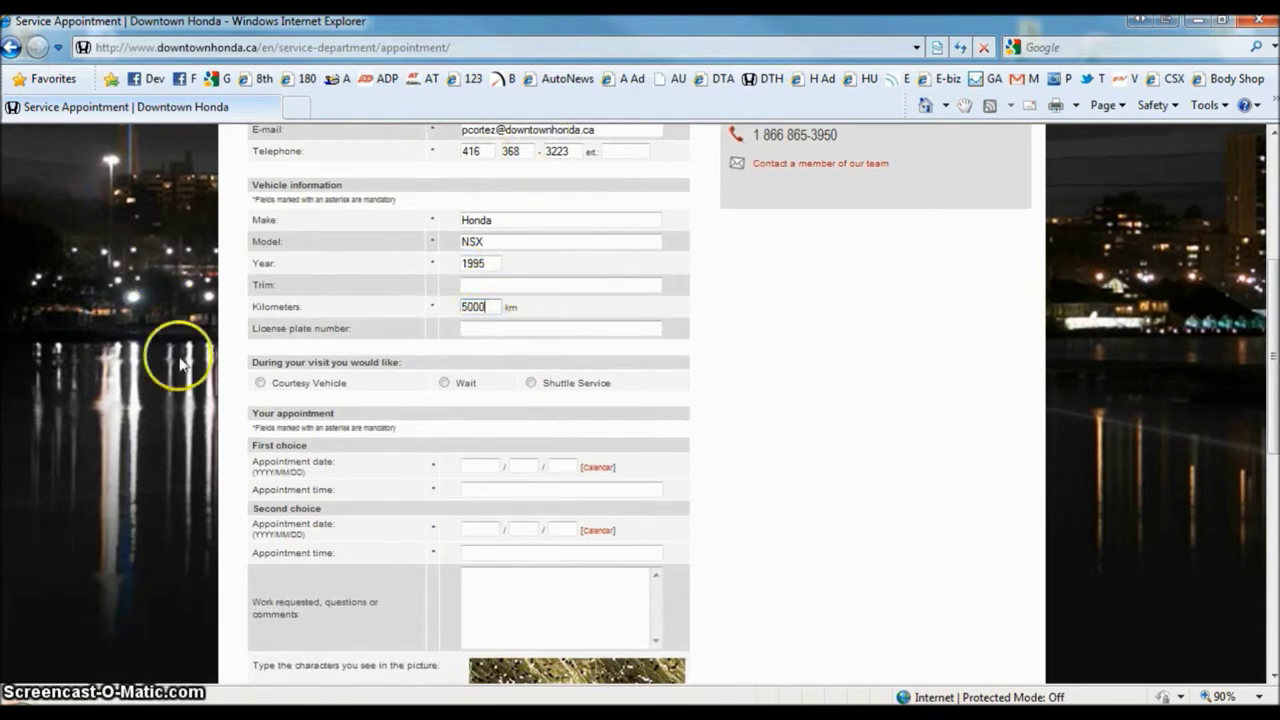
# - Try the During your visit options, leaving Shuttle Service selected
pyautogui.moveTo(252, 362); pyautogui.dragTo(457, 357)
pyautogui.click(305, 314)
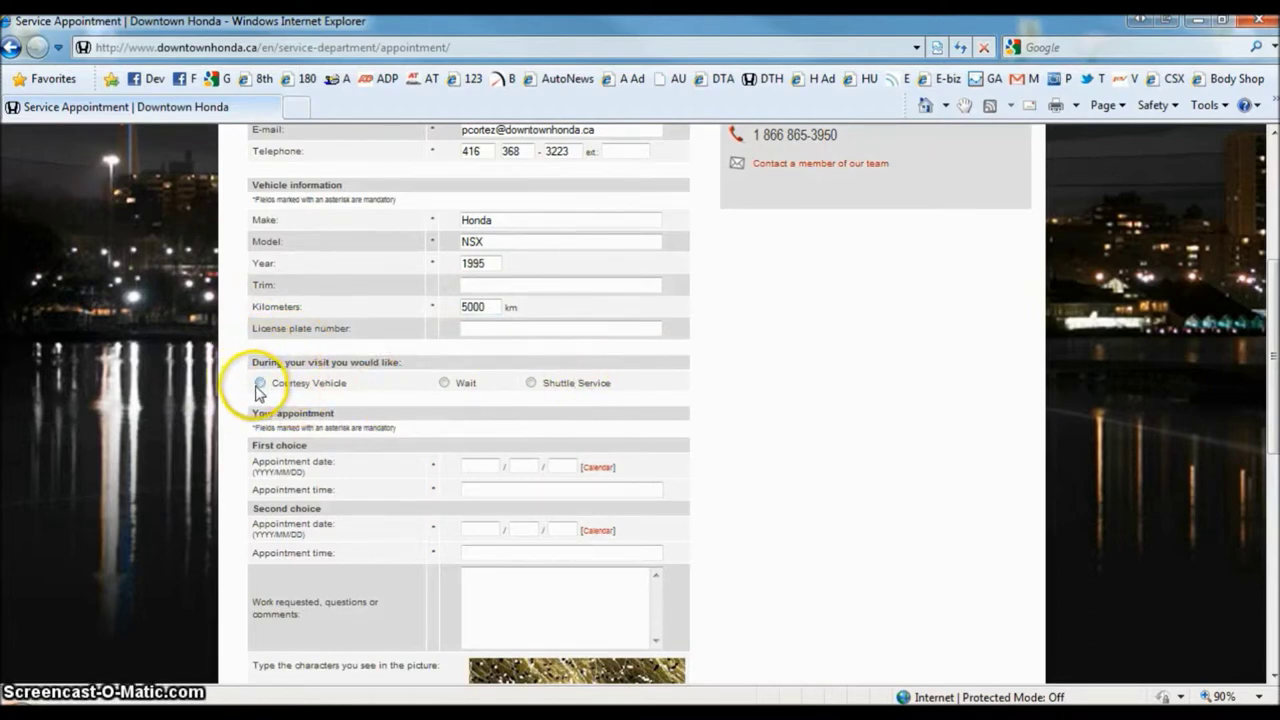
pyautogui.click(260, 382)
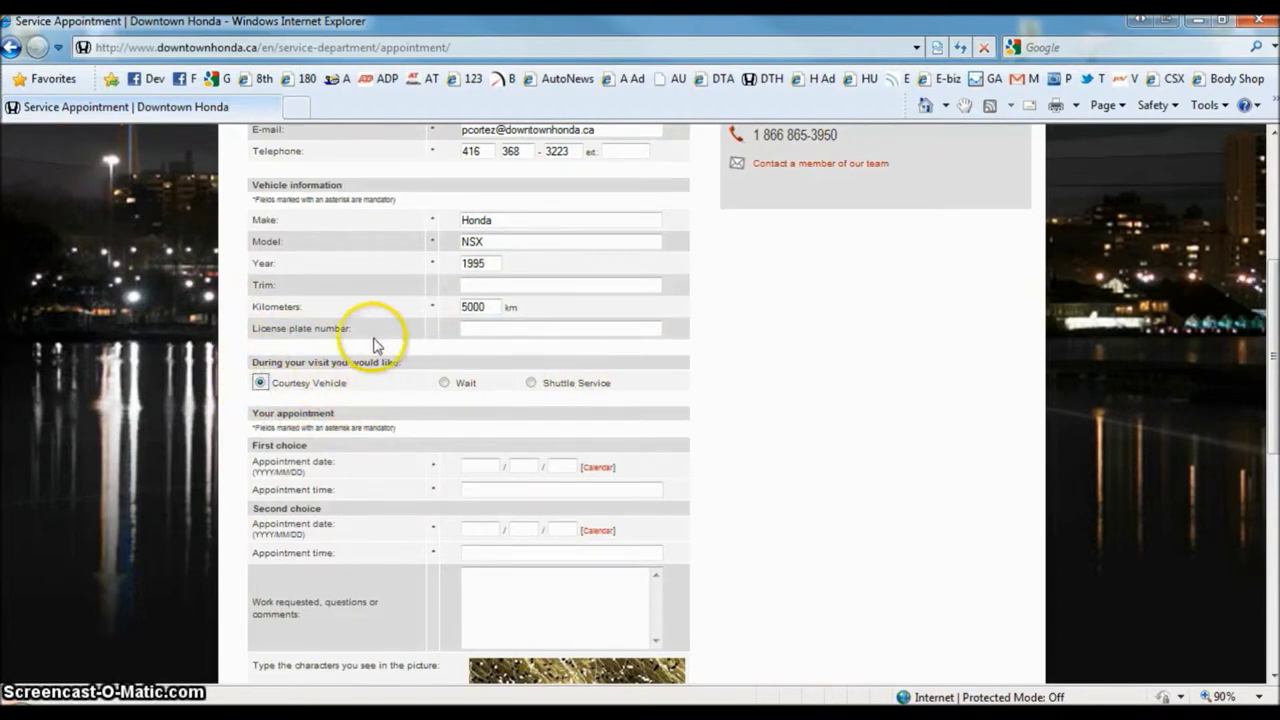
pyautogui.click(443, 383)
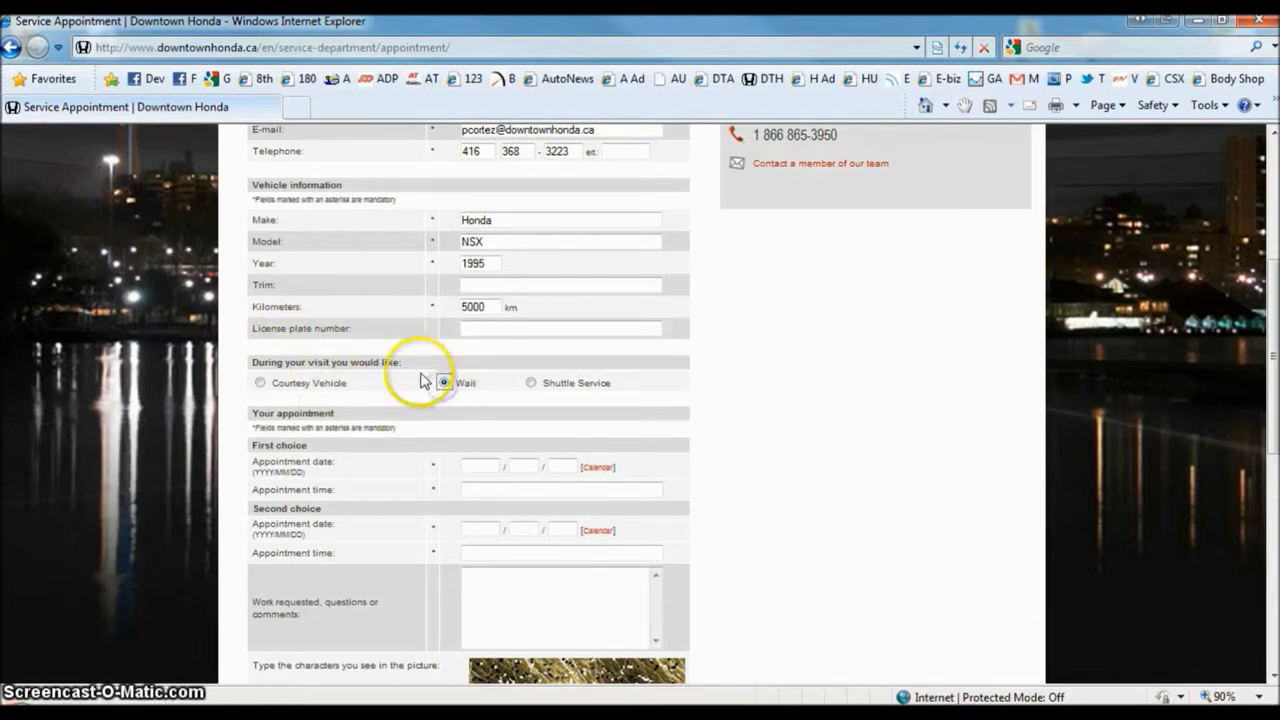
pyautogui.click(530, 383)
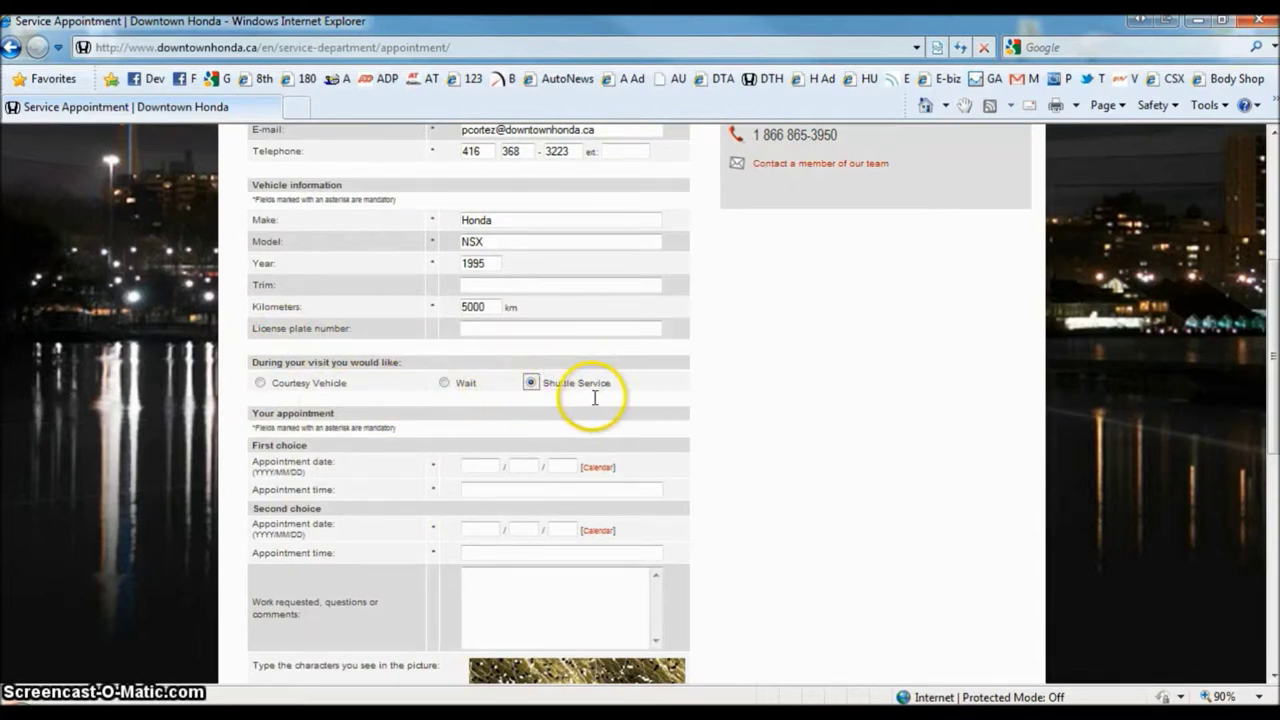
pyautogui.scroll(-1, 590, 393)
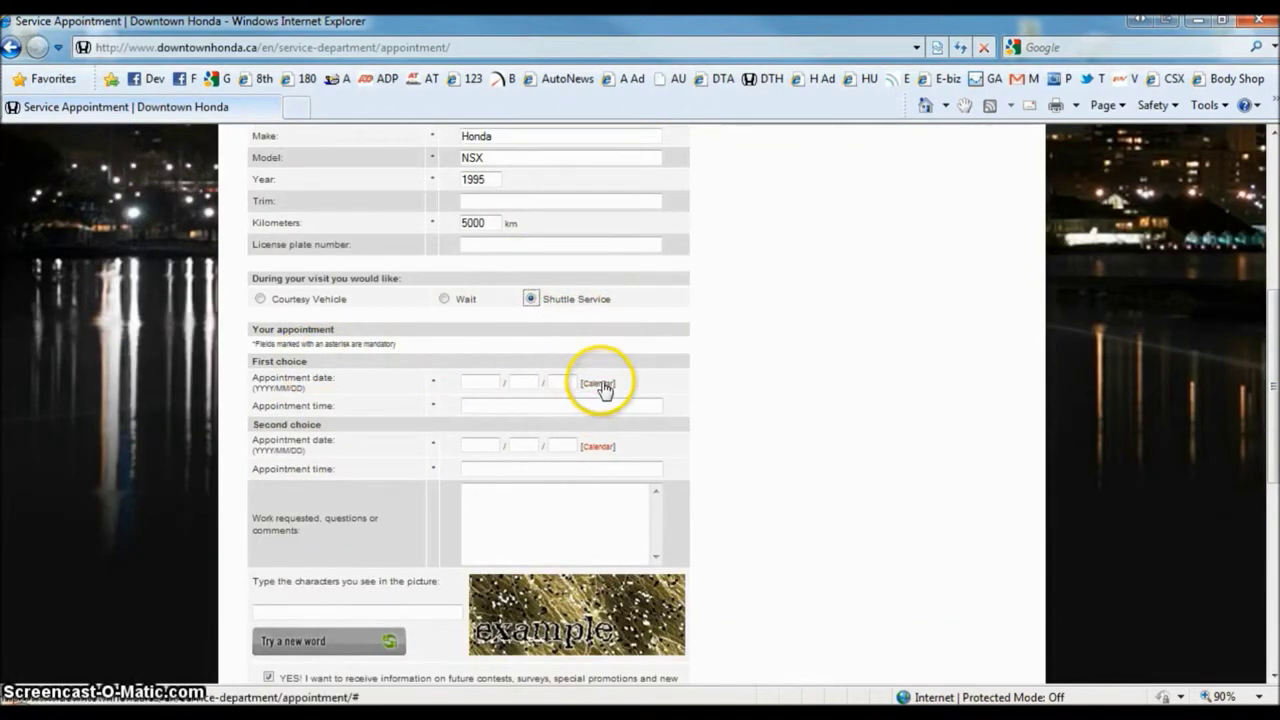
# - Set the first appointment choice to 2012/03/15 at 4:00
pyautogui.click(601, 387)
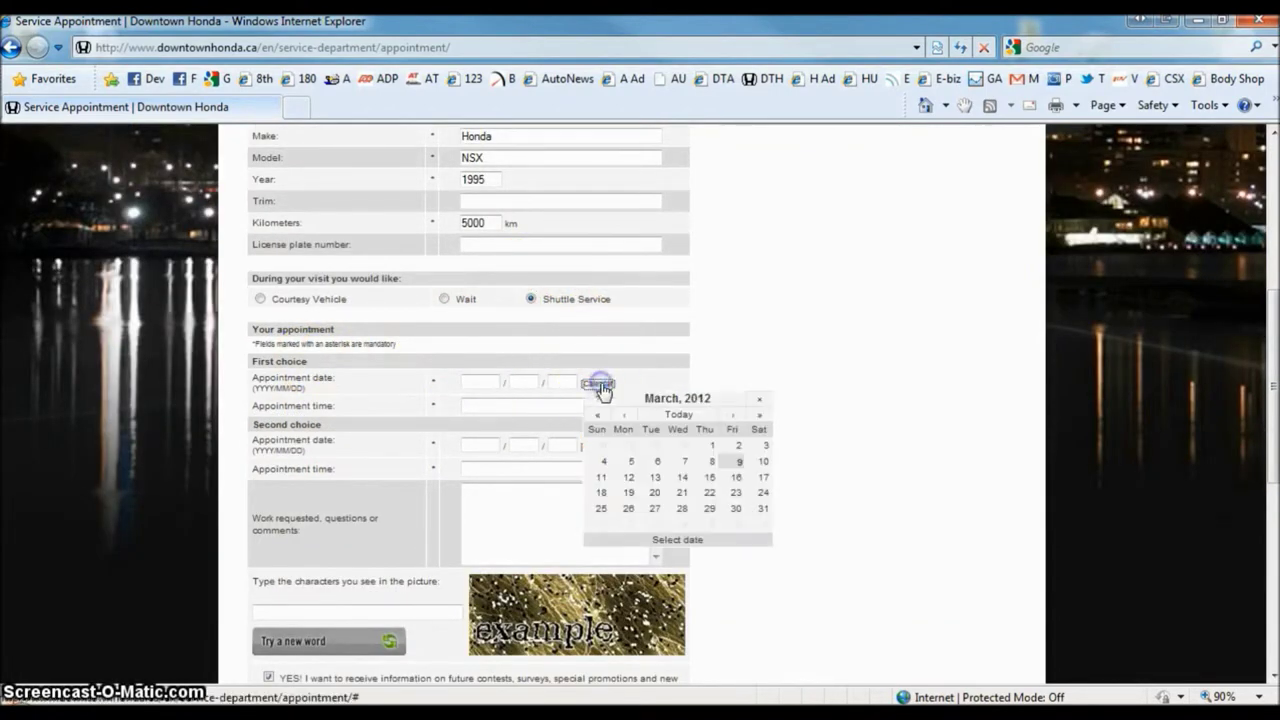
pyautogui.click(711, 479)
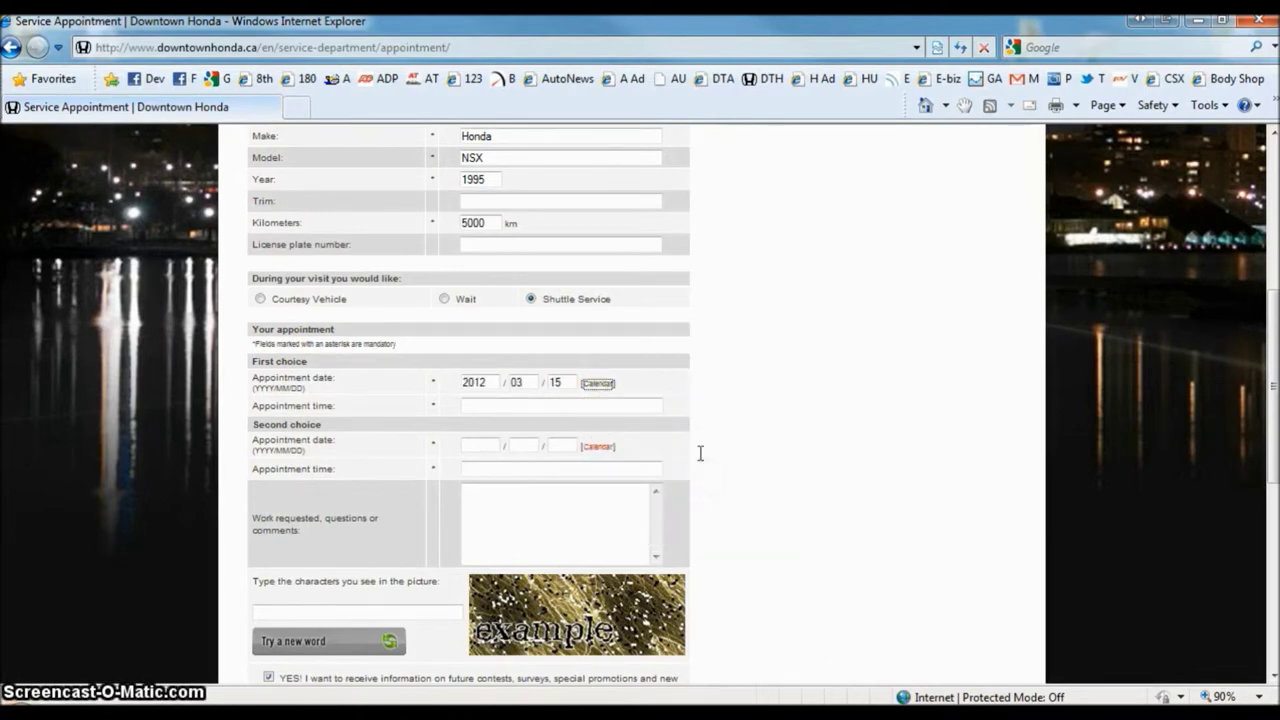
pyautogui.click(515, 402)
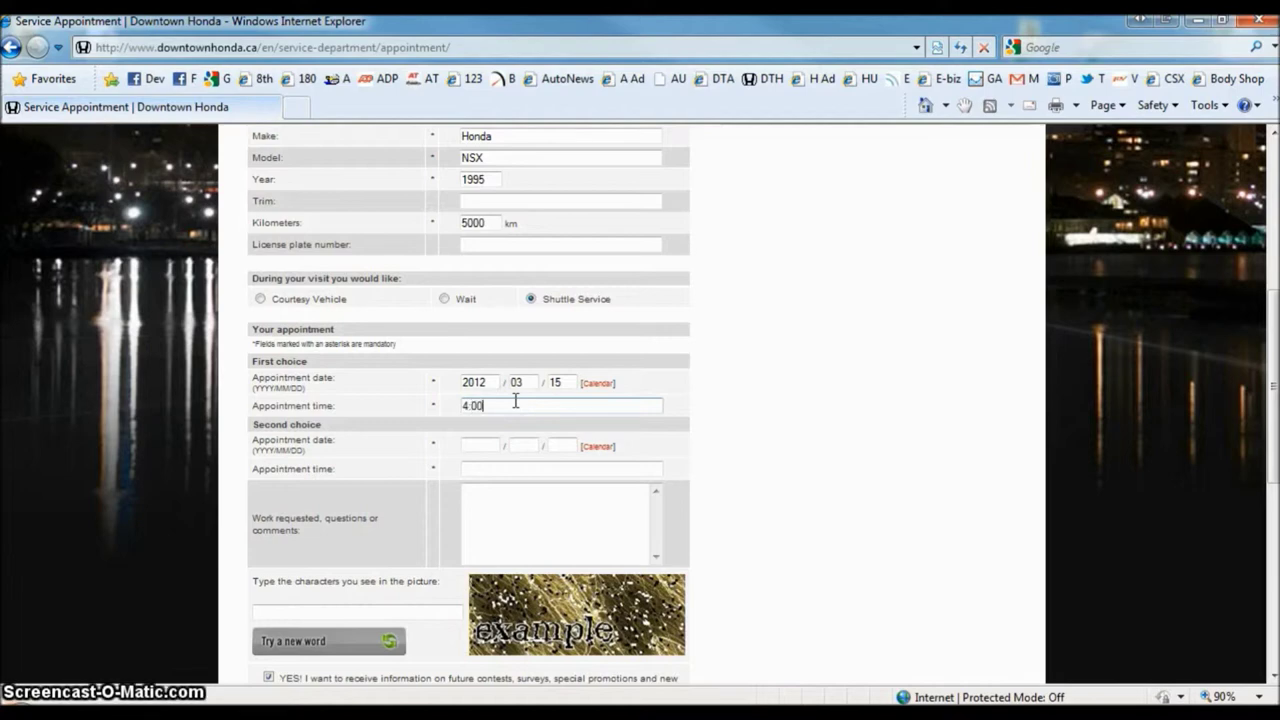
# - Set the second appointment choice to 2012/03/22 at 8:00
pyautogui.click(595, 448)
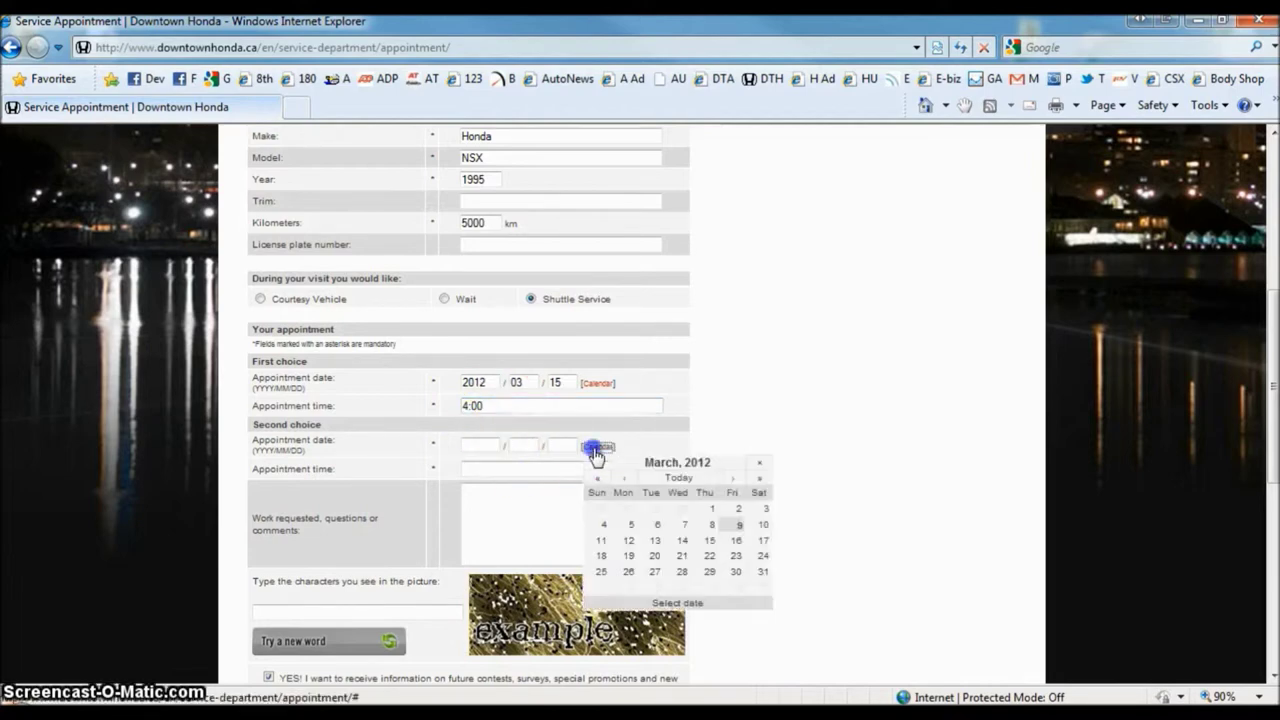
pyautogui.click(710, 555)
pyautogui.click(494, 470)
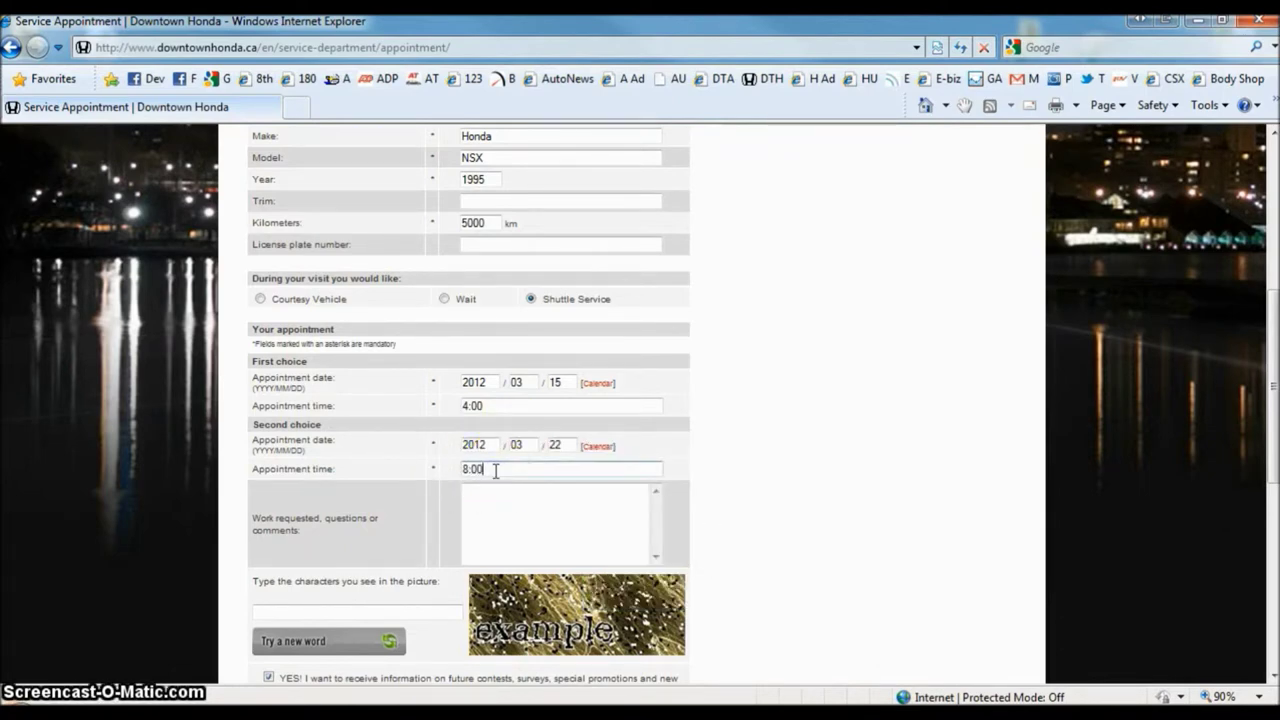
pyautogui.write('8:00')
pyautogui.click(508, 494)
# - Add the comment '-dont what why my car is rattling' to Work requested
pyautogui.scroll(-1, 596, 478)
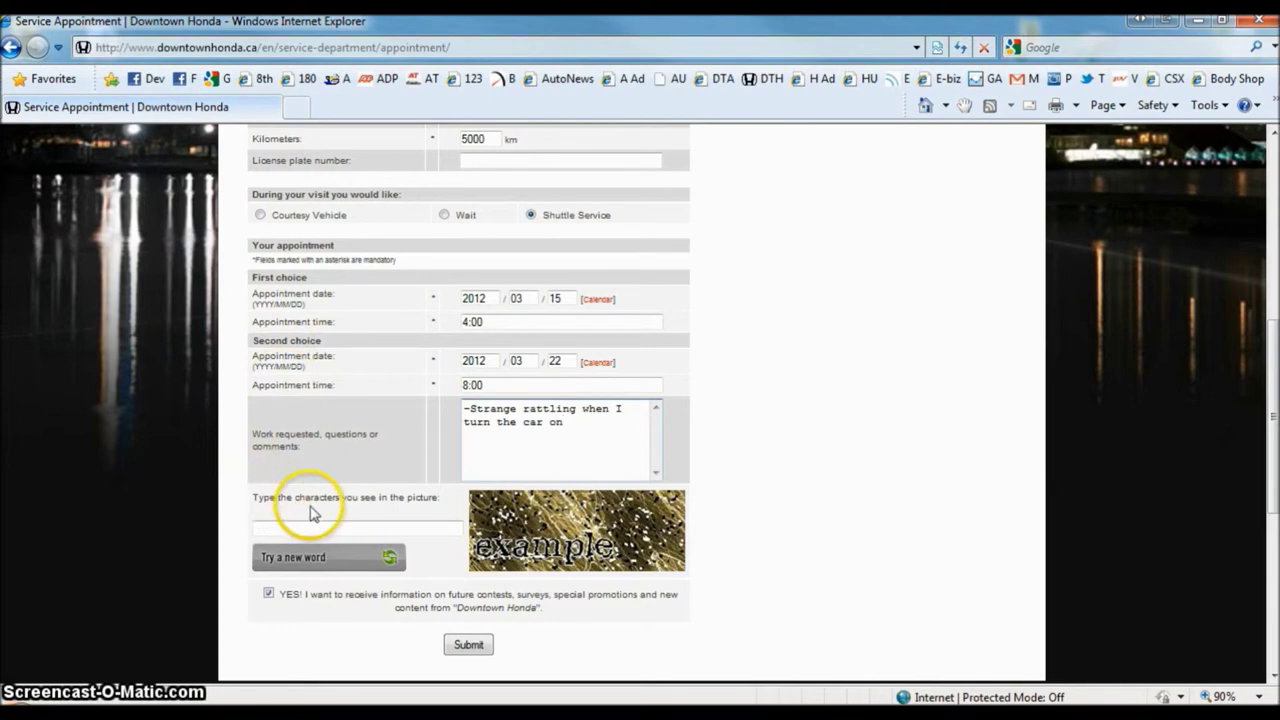
pyautogui.scroll(-2, 515, 381)
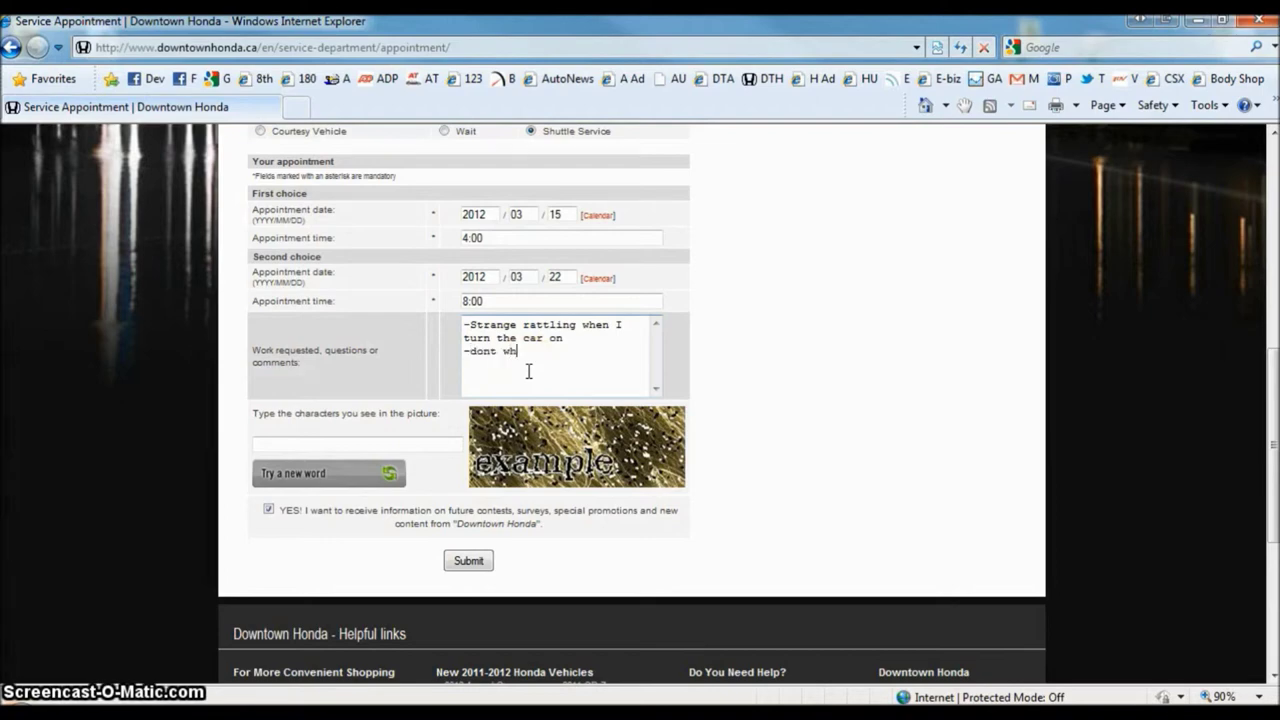
pyautogui.write('wh')
pyautogui.write('lei')
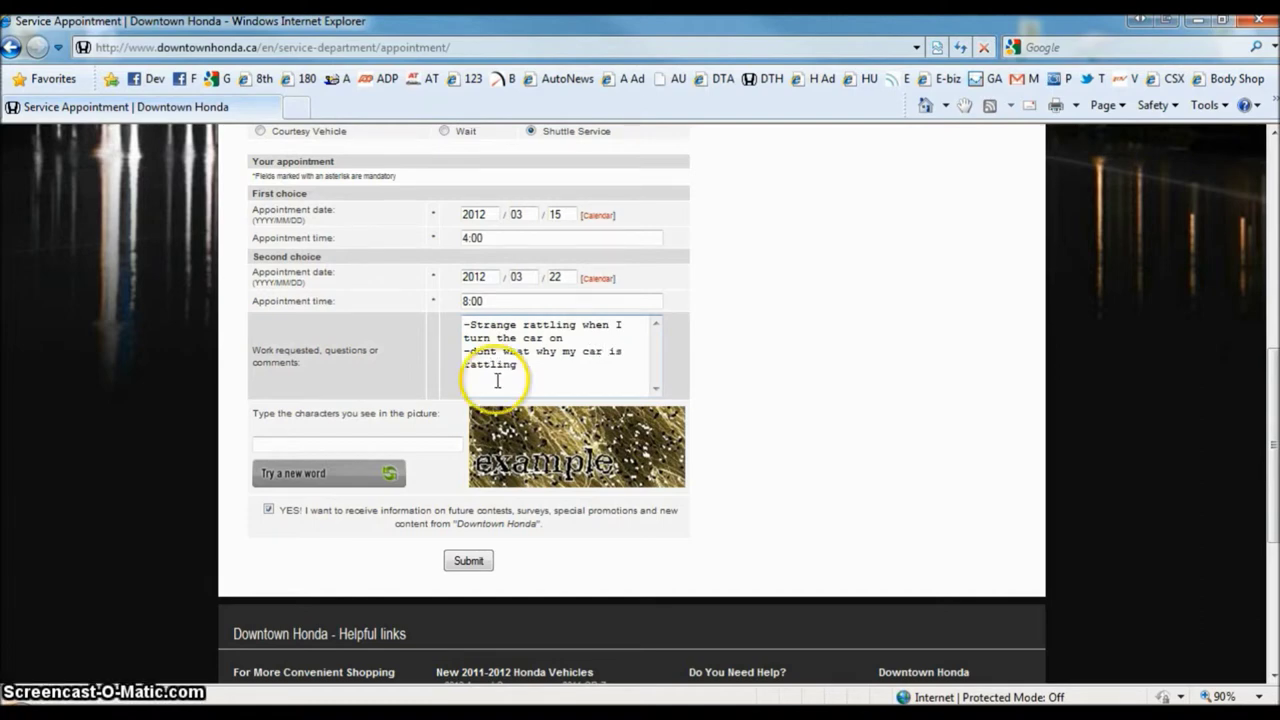
pyautogui.click(387, 441)
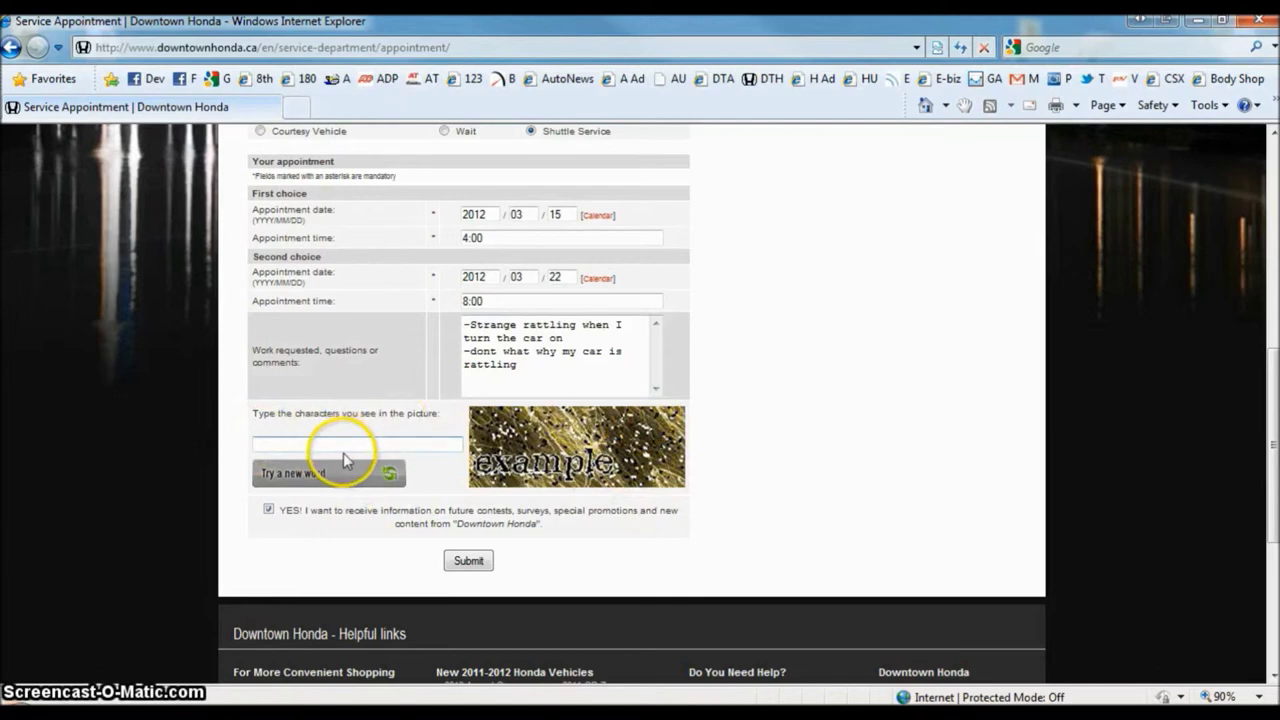
# - Request new captcha words until a readable one appears
pyautogui.click(266, 443)
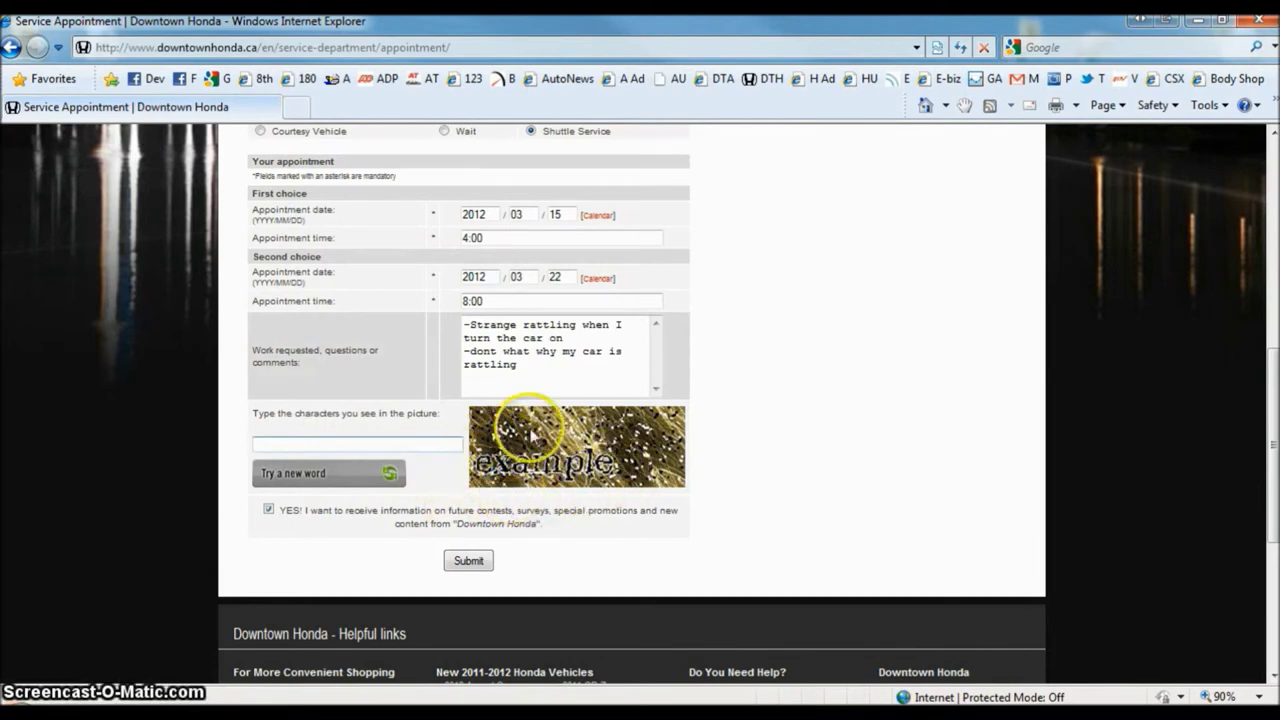
pyautogui.click(290, 476)
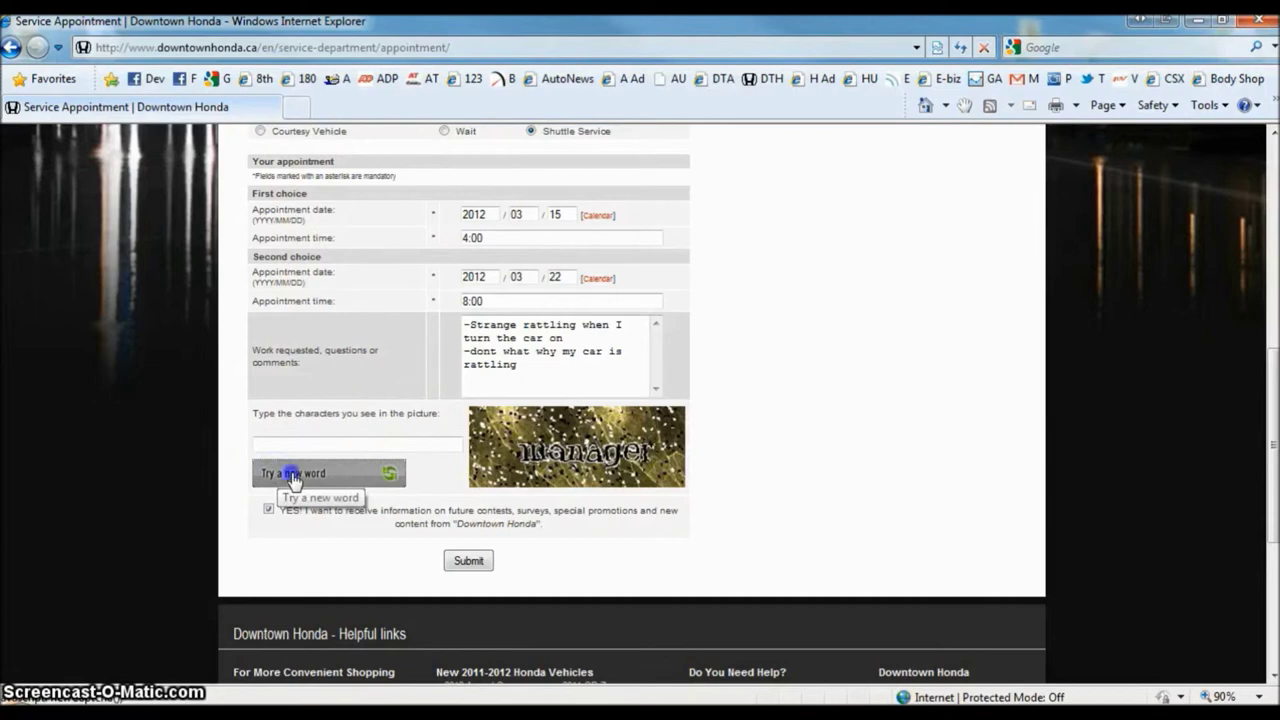
pyautogui.click(291, 478)
pyautogui.click(320, 478)
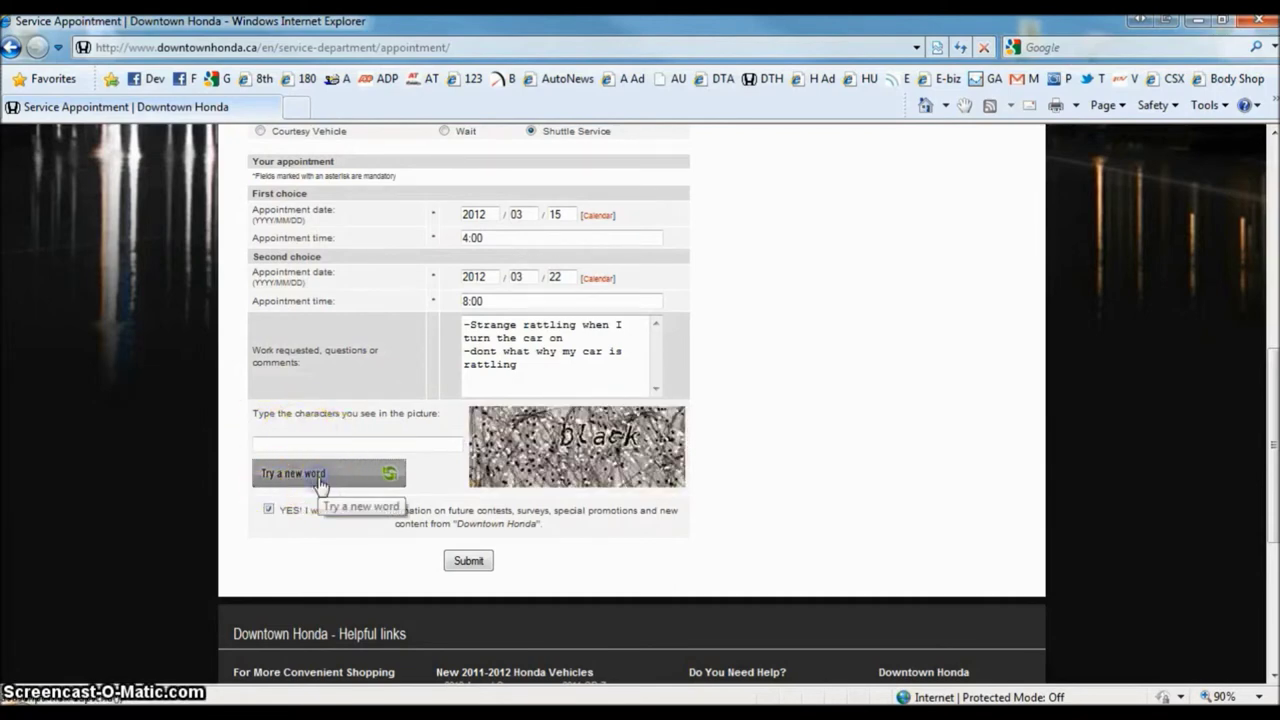
pyautogui.click(320, 480)
# - Answer the captcha with 'copper' and submit the appointment request
pyautogui.click(333, 443)
pyautogui.write('copper')
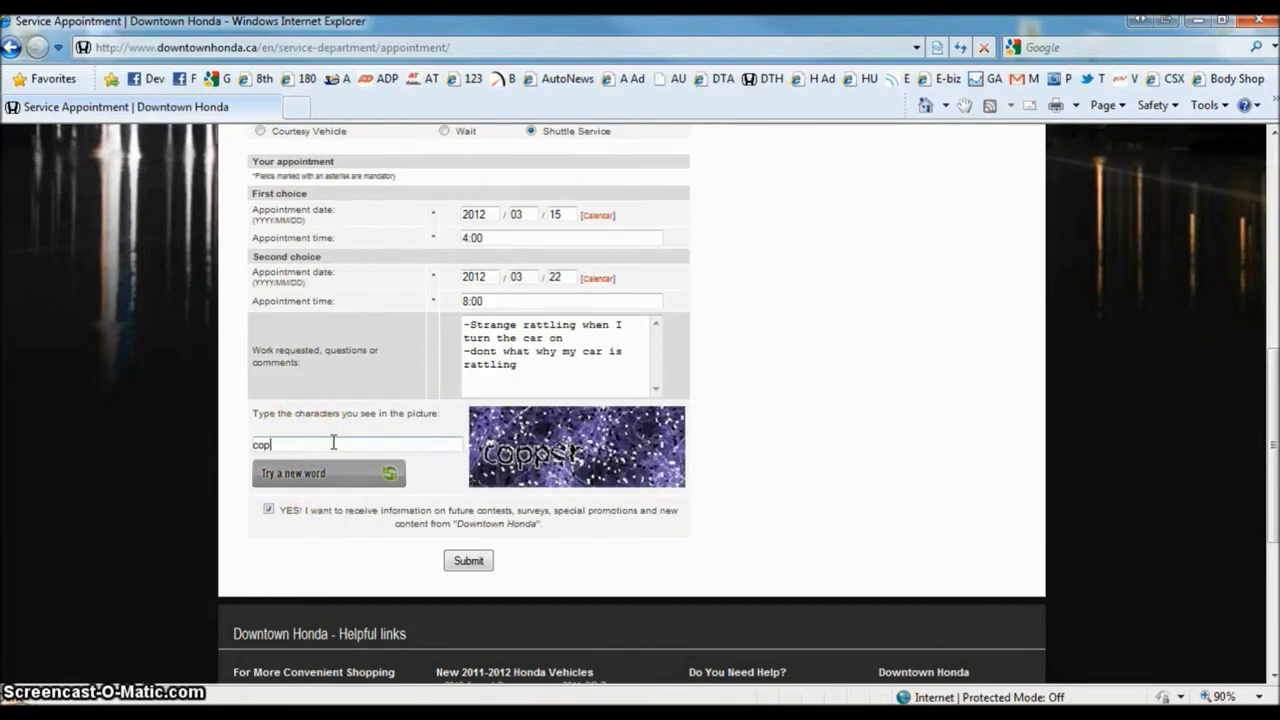
pyautogui.click(468, 561)
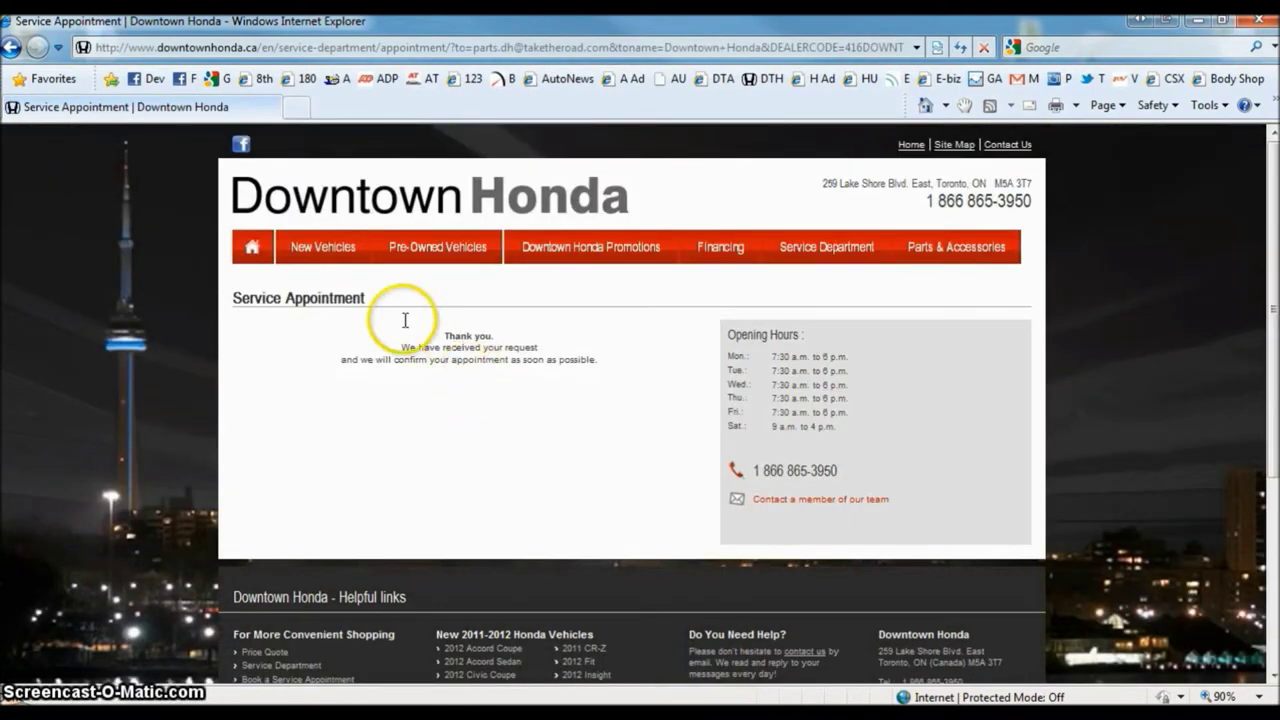
pyautogui.moveTo(408, 320); pyautogui.dragTo(588, 380)
# - Clear the text selection on the thank-you confirmation page
pyautogui.click(588, 379)
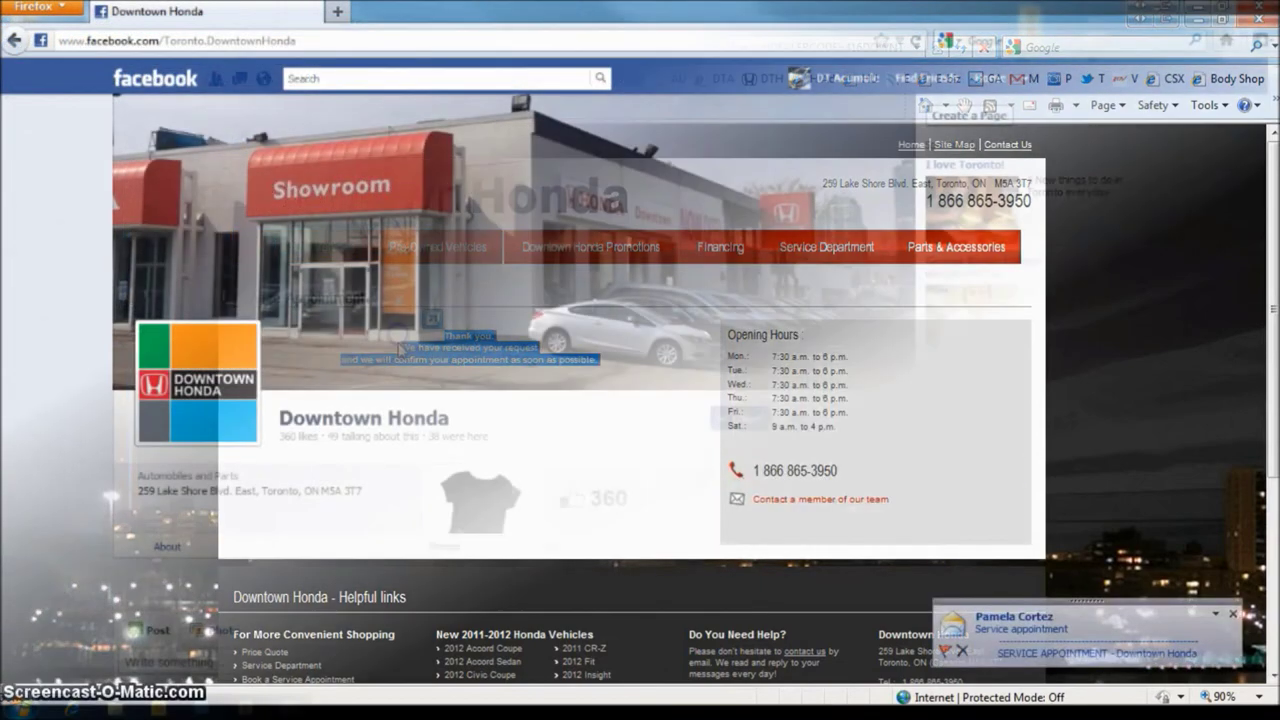